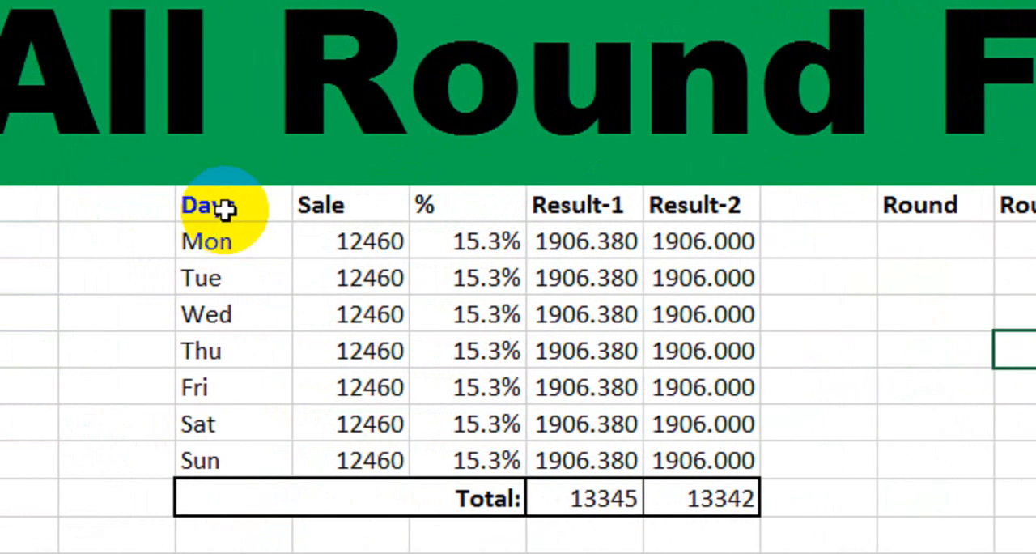
Examine the Days, Sale and % columns of the weekly sales table, from Mon to Sun.
{"action": "left_click", "coordinate": [40, 212]}
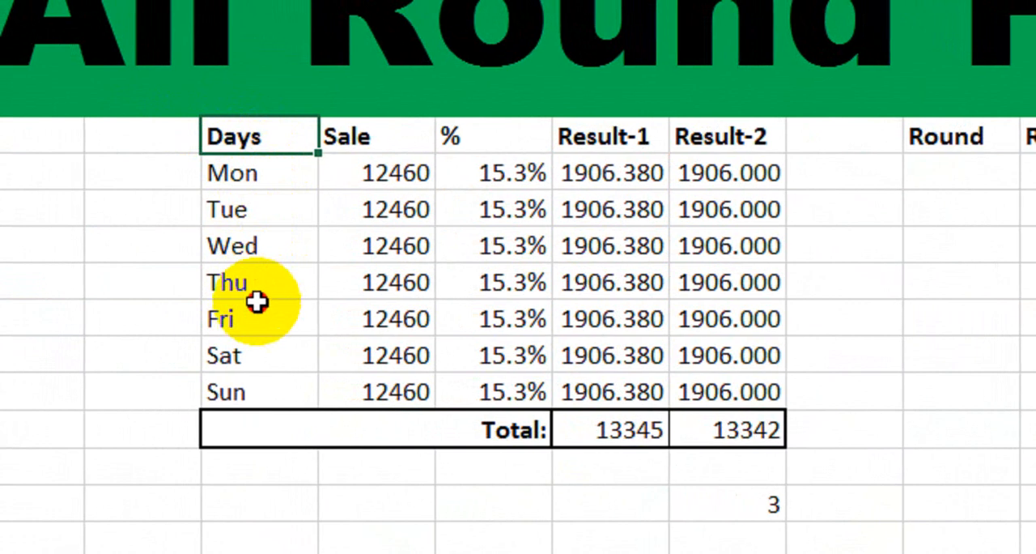
{"action": "left_click", "coordinate": [260, 245]}
{"action": "left_click", "coordinate": [264, 142]}
{"action": "left_click_drag", "start_coordinate": [270, 145], "coordinate": [268, 385]}
{"action": "left_click_drag", "start_coordinate": [387, 142], "coordinate": [388, 380]}
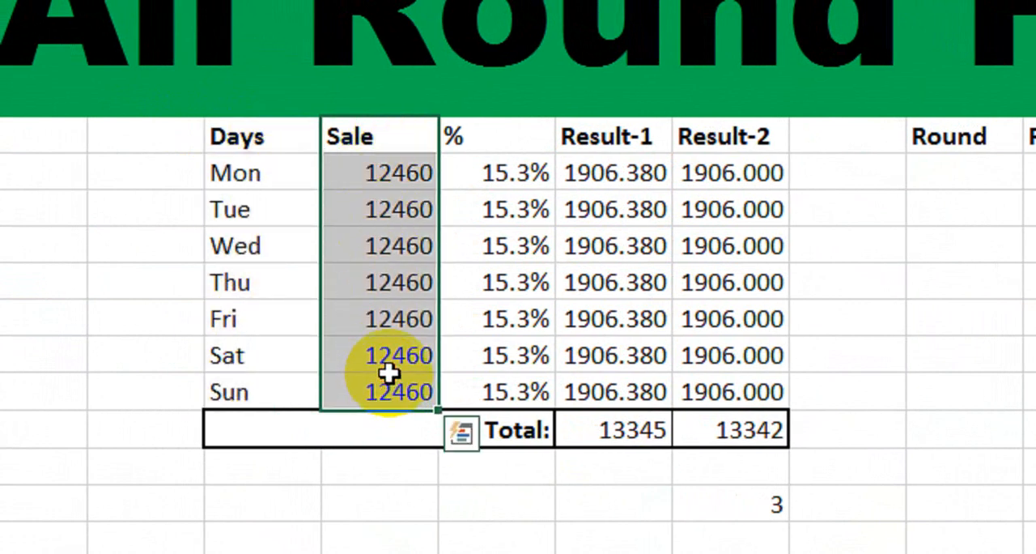
{"action": "left_click_drag", "start_coordinate": [488, 162], "coordinate": [487, 380]}
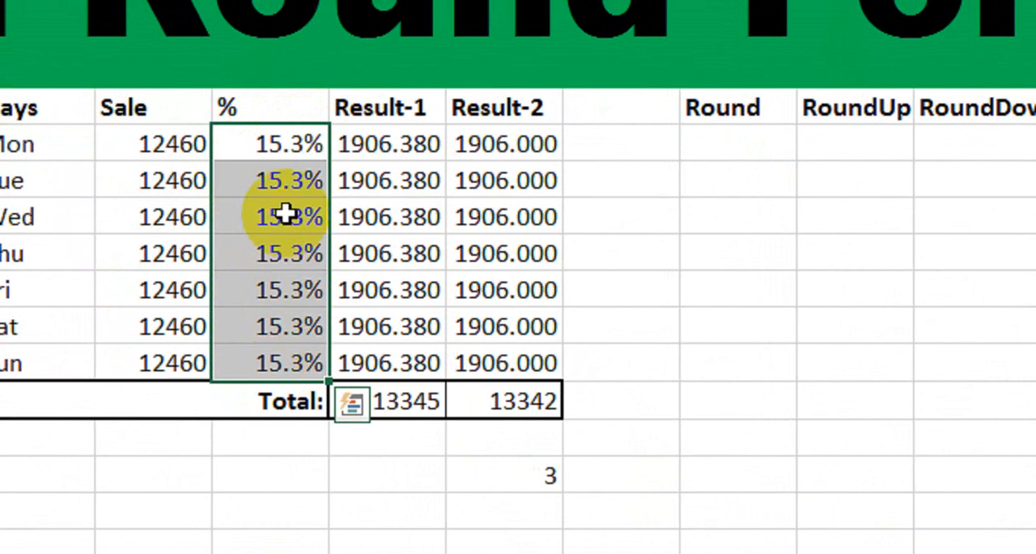
{"action": "left_click", "coordinate": [314, 144]}
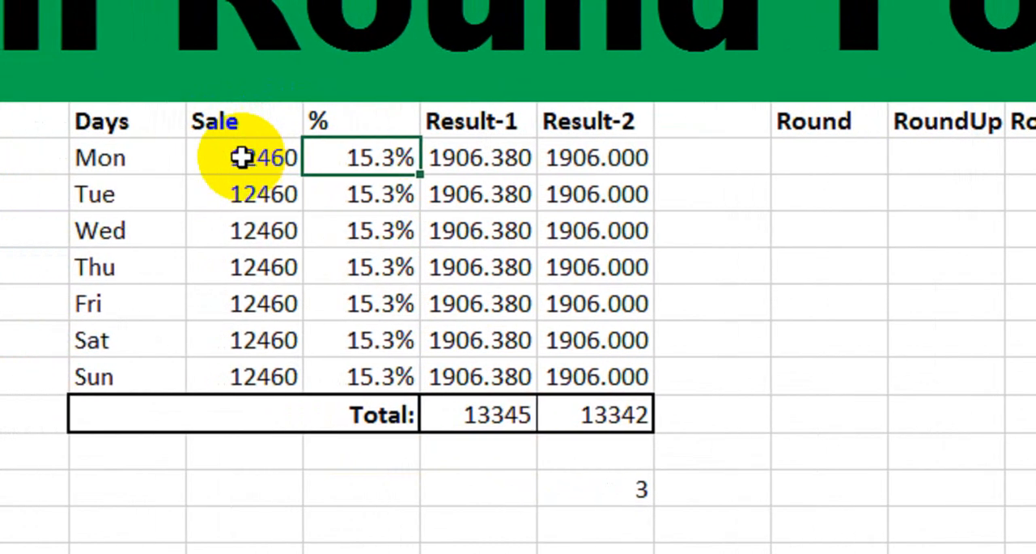
Inspect how Mon's Result-1 is calculated from Sale and %, and compare it with the contents of Mon's Result-2 cell.
{"action": "left_click", "coordinate": [247, 158]}
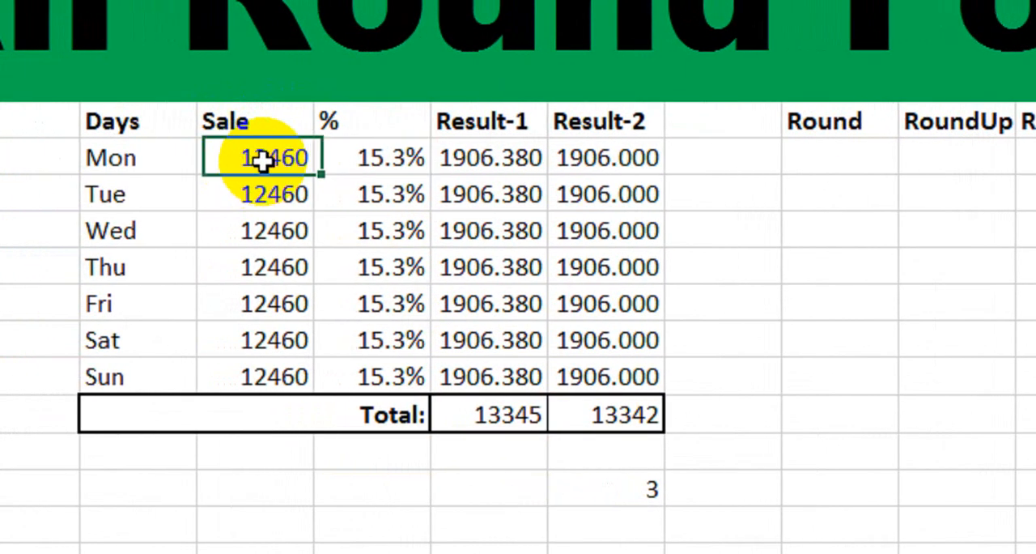
{"action": "left_click", "coordinate": [376, 162]}
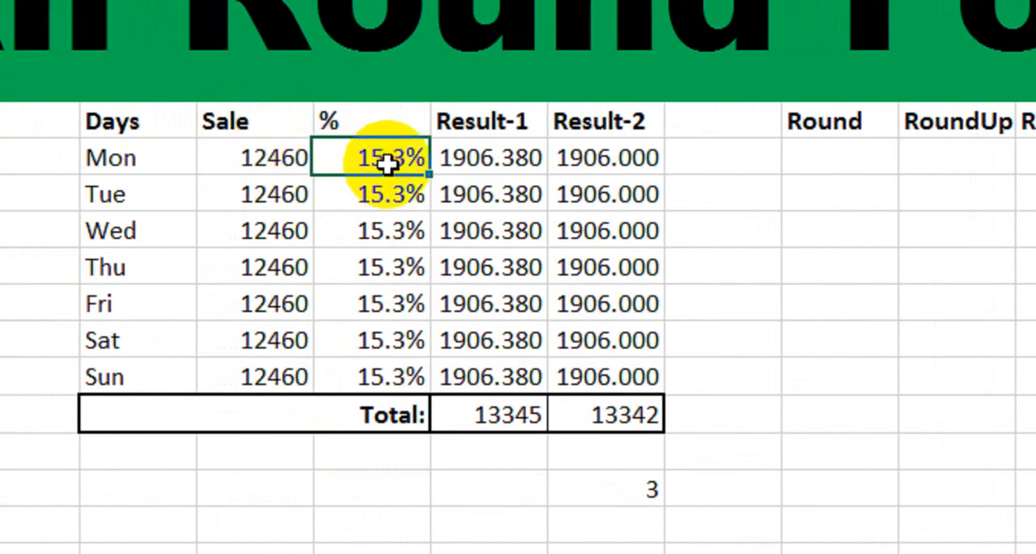
{"action": "left_click", "coordinate": [490, 161]}
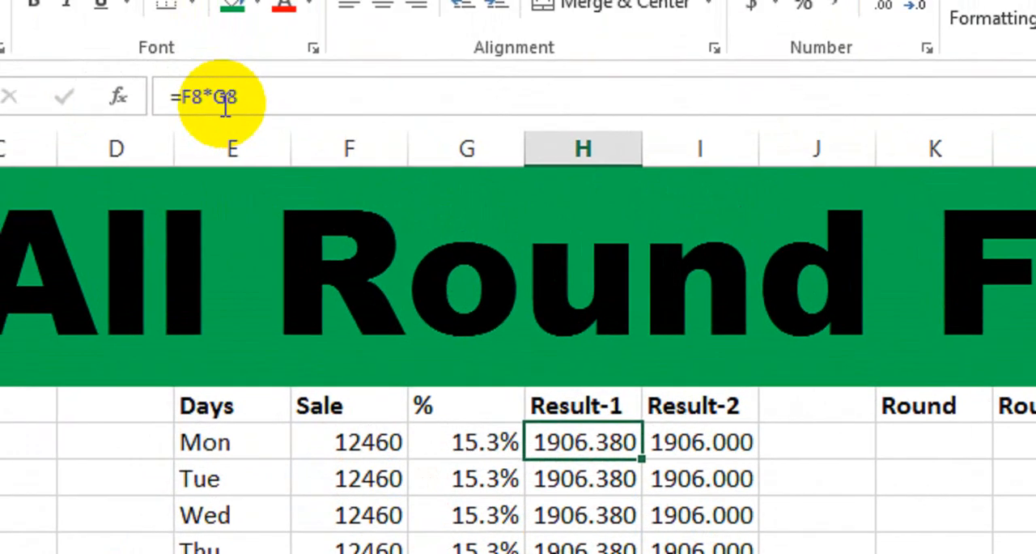
{"action": "double_click", "coordinate": [598, 444]}
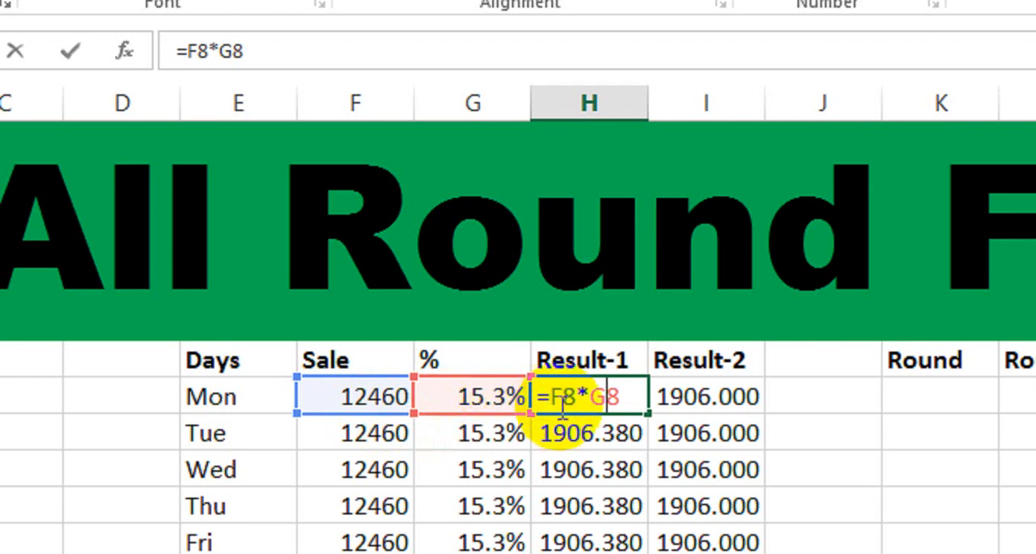
{"action": "key", "text": "Return"}
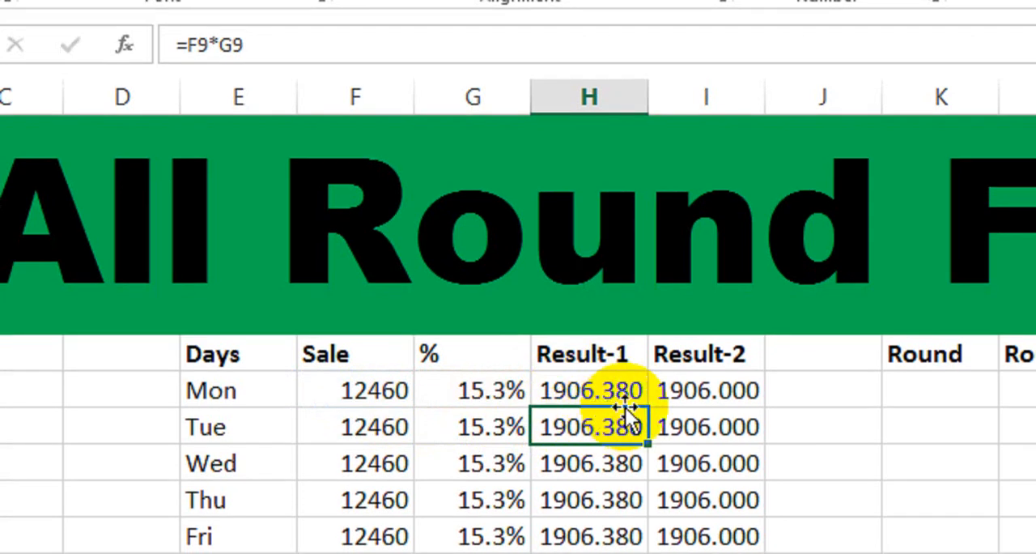
{"action": "left_click", "coordinate": [675, 390]}
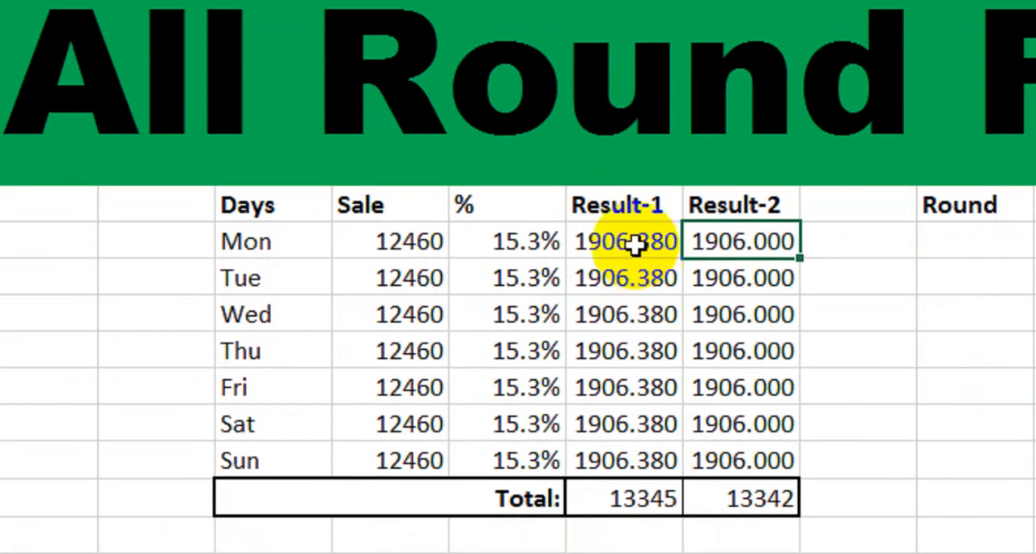
Display the Result-1 values from Mon to Sun without decimals, and restore them to three decimal places.
{"action": "left_click", "coordinate": [636, 245]}
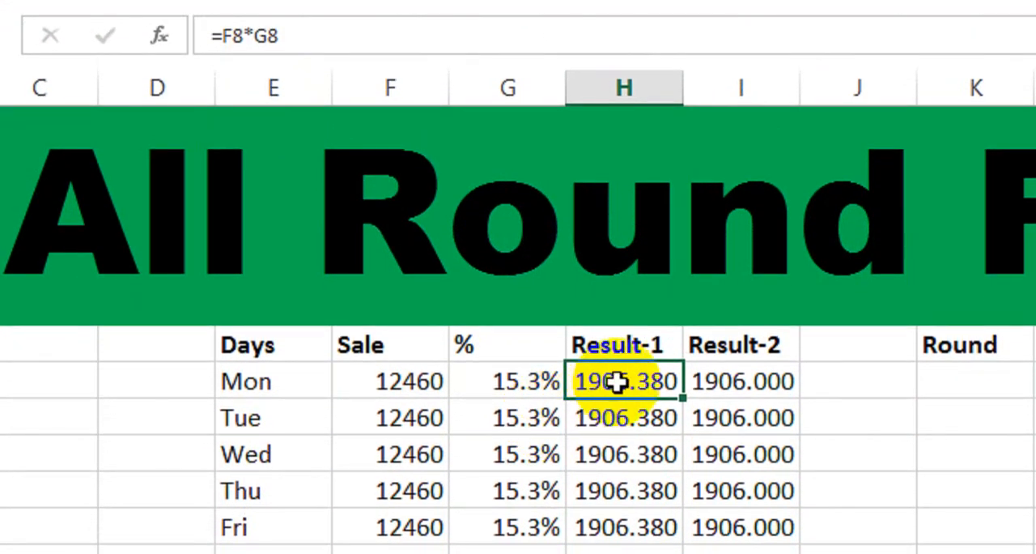
{"action": "left_click_drag", "start_coordinate": [613, 386], "coordinate": [628, 553]}
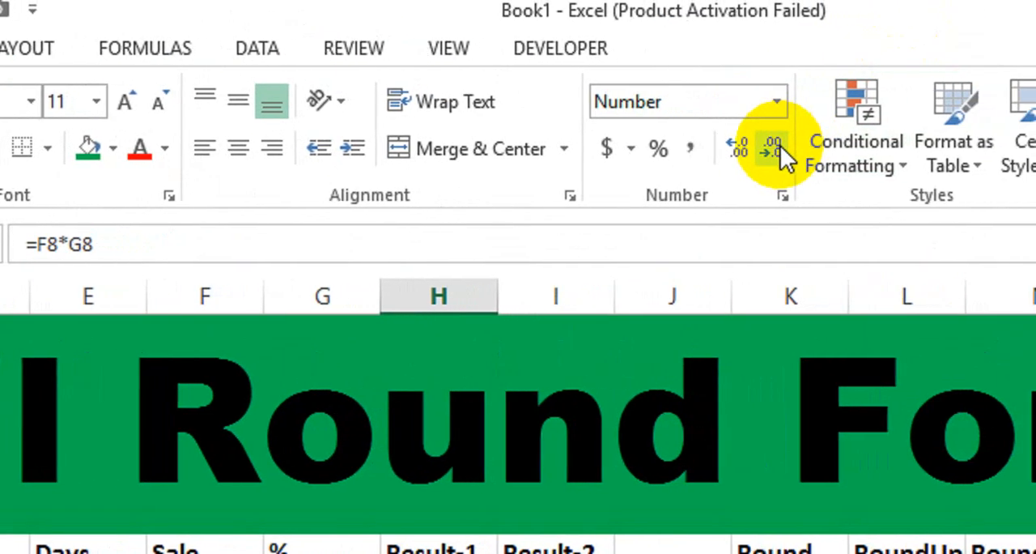
{"action": "left_click", "coordinate": [779, 147]}
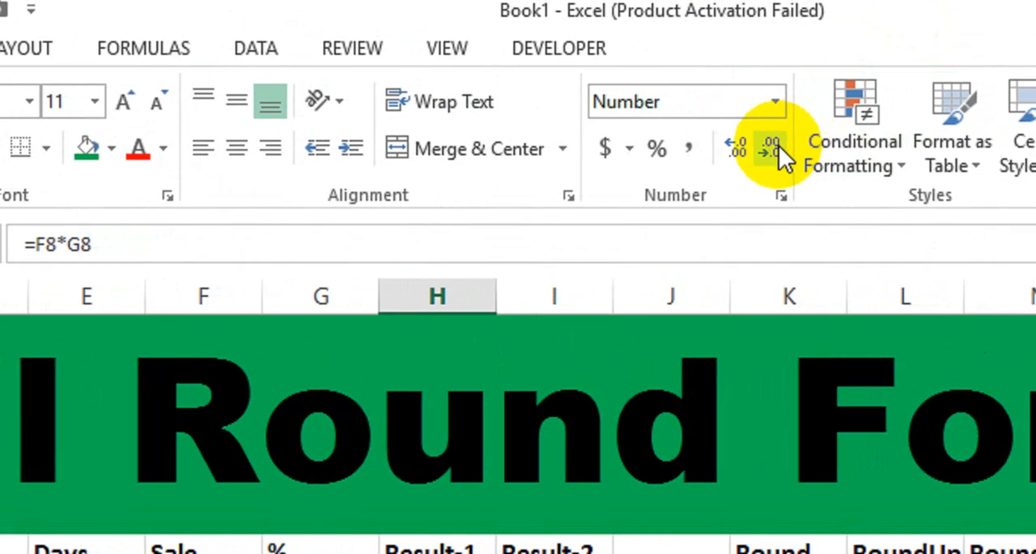
{"action": "left_click", "coordinate": [779, 147]}
{"action": "left_click", "coordinate": [779, 147]}
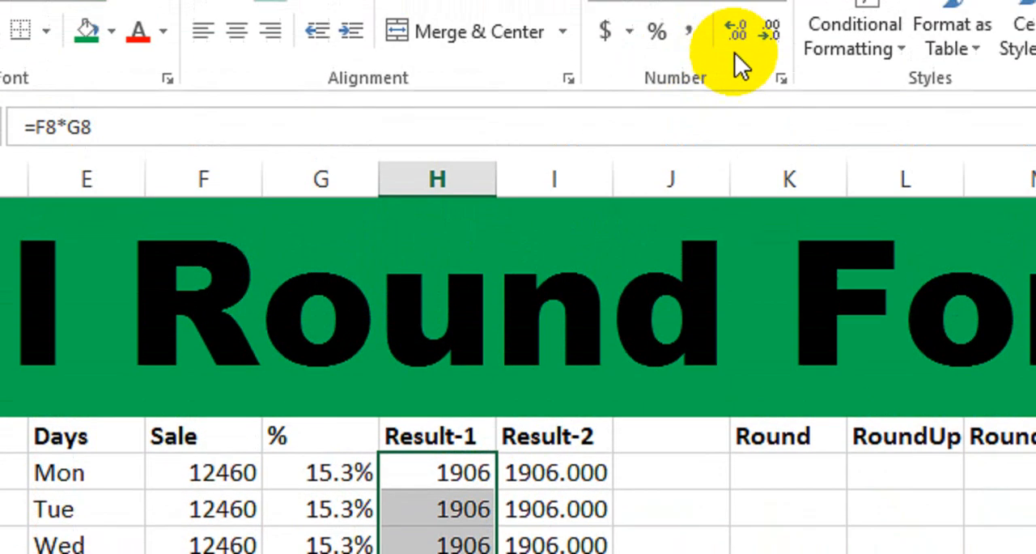
{"action": "left_click", "coordinate": [736, 33]}
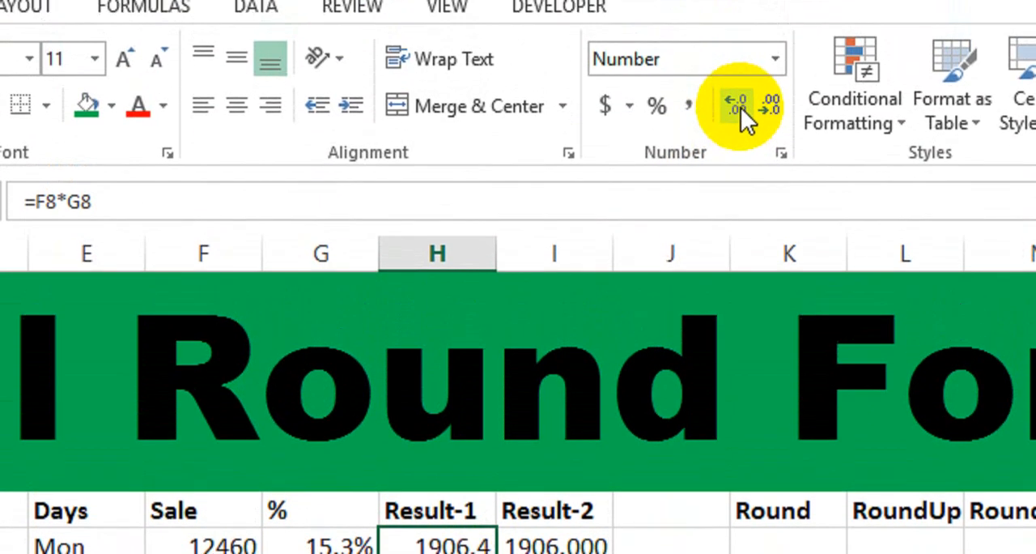
{"action": "left_click", "coordinate": [736, 32]}
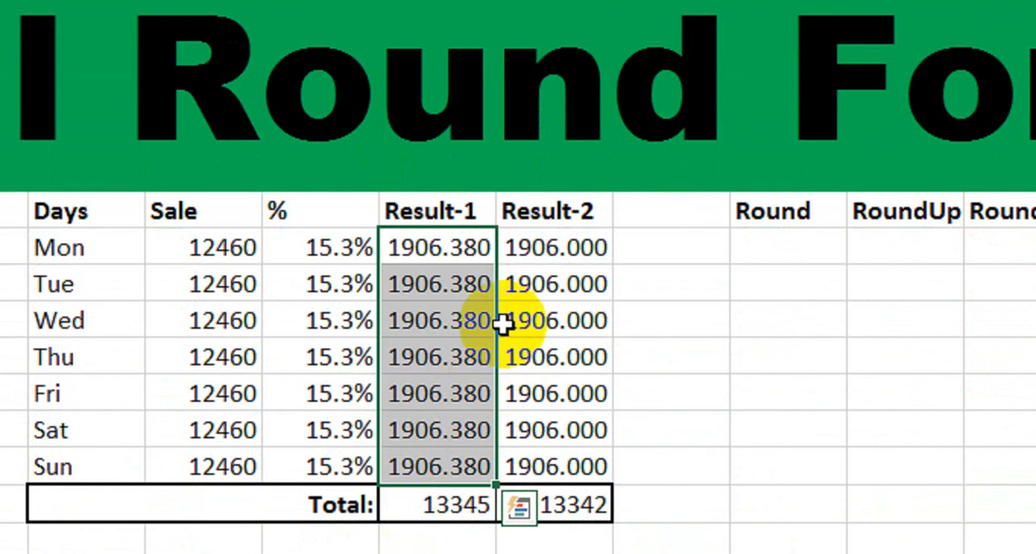
Display the Result-2 values from Mon to Sun without decimals, and restore them to three decimal places.
{"action": "left_click_drag", "start_coordinate": [537, 261], "coordinate": [538, 457]}
{"action": "left_click", "coordinate": [771, 118]}
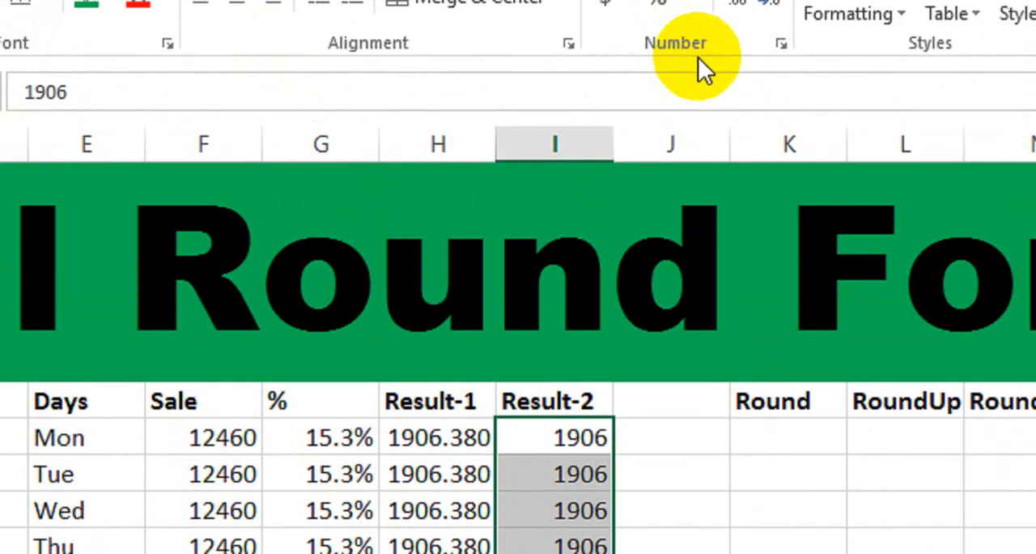
{"action": "left_click", "coordinate": [735, 1]}
{"action": "left_click", "coordinate": [735, 2]}
{"action": "left_click", "coordinate": [736, 1]}
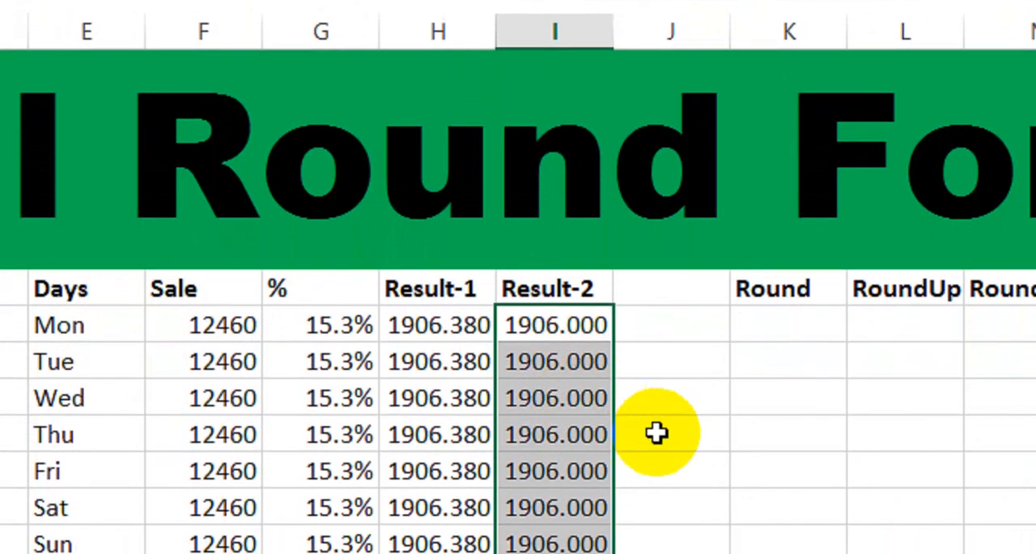
{"action": "left_click", "coordinate": [656, 433]}
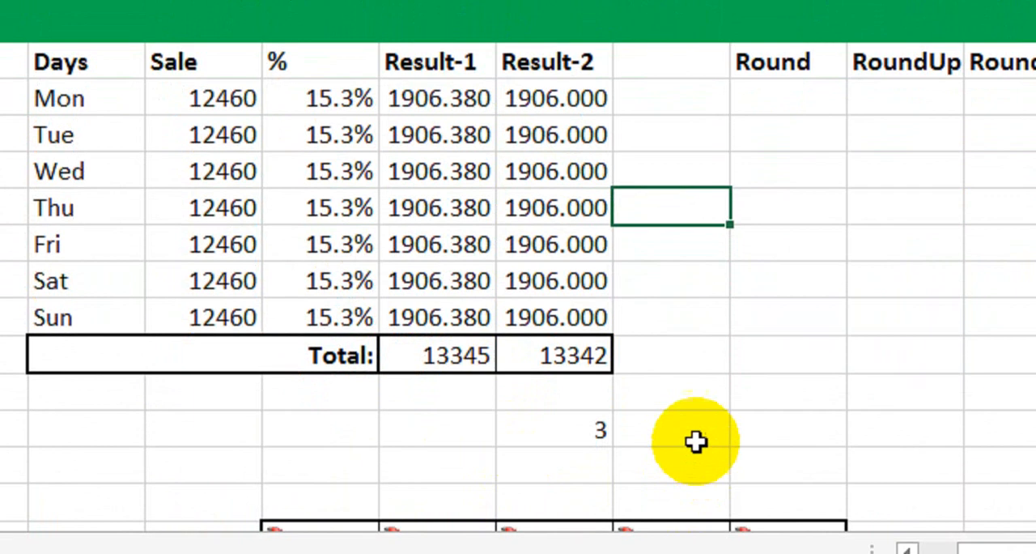
Clear the difference value below the table and both totals in the Total row.
{"action": "left_click", "coordinate": [574, 416]}
{"action": "key", "text": "Delete"}
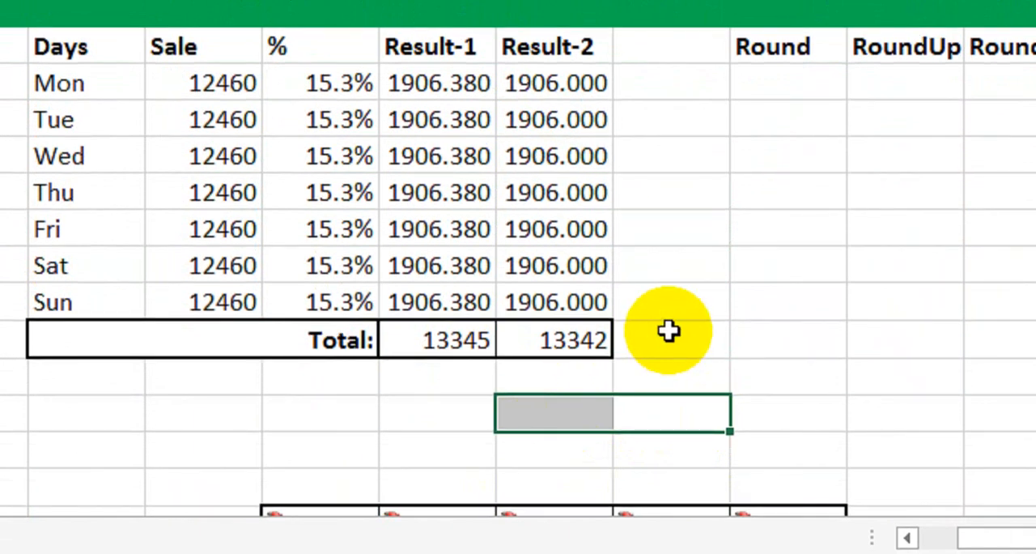
{"action": "left_click_drag", "start_coordinate": [669, 333], "coordinate": [484, 345]}
{"action": "key", "text": "Delete"}
{"action": "left_click", "coordinate": [478, 411]}
Total the Result-1 column in the Total row with =SUM(H8:H14).
{"action": "left_click", "coordinate": [472, 347]}
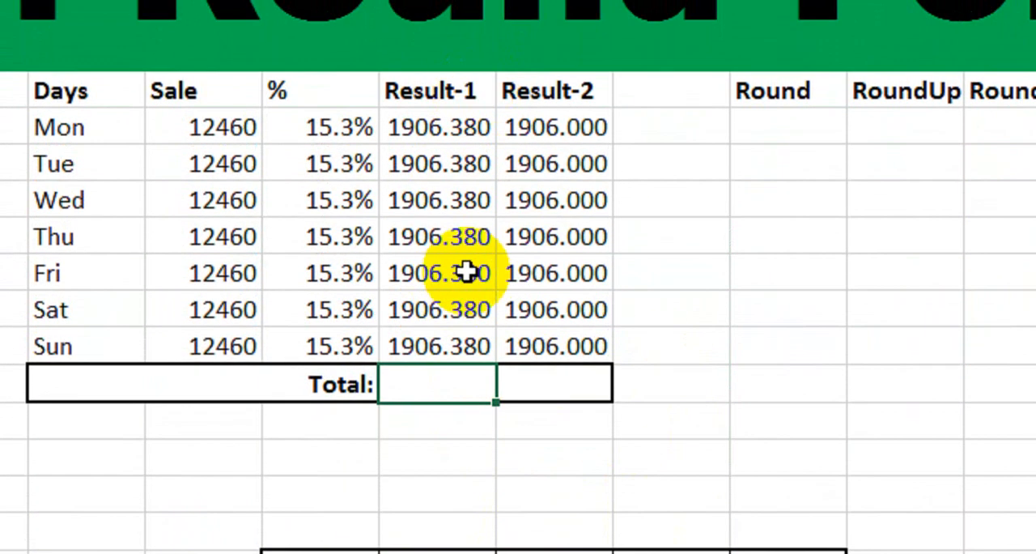
{"action": "type", "text": "=sum"}
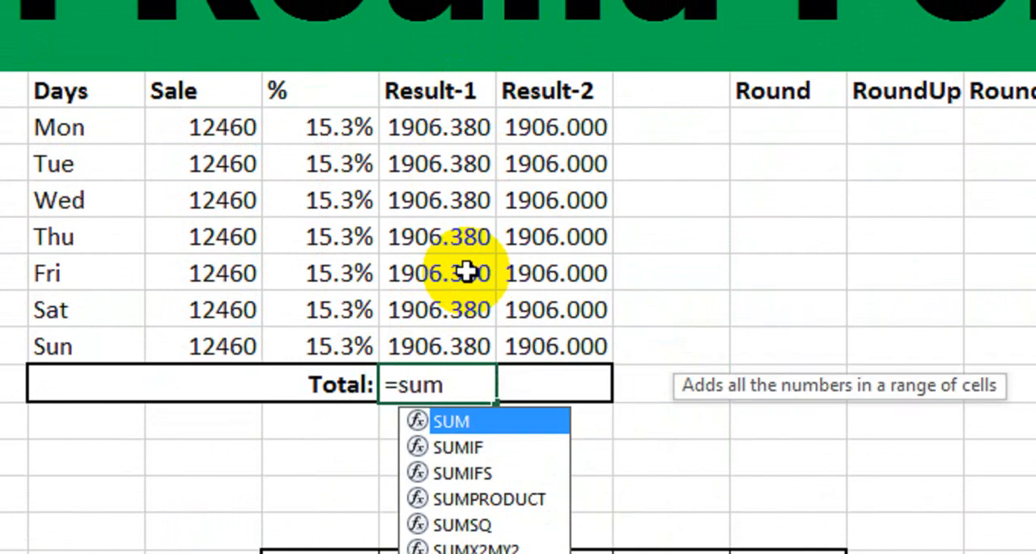
{"action": "key", "text": "Tab"}
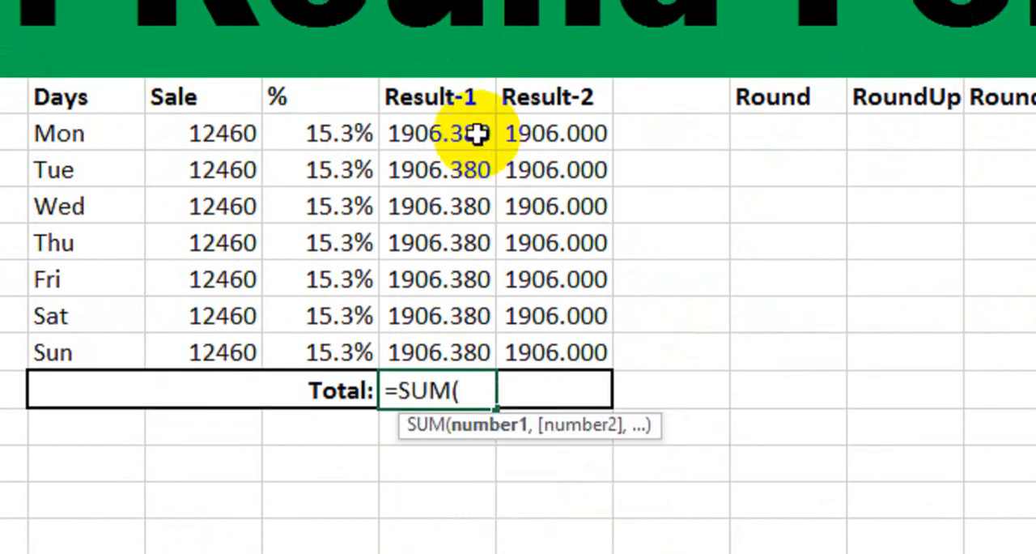
{"action": "left_click_drag", "start_coordinate": [474, 125], "coordinate": [425, 332]}
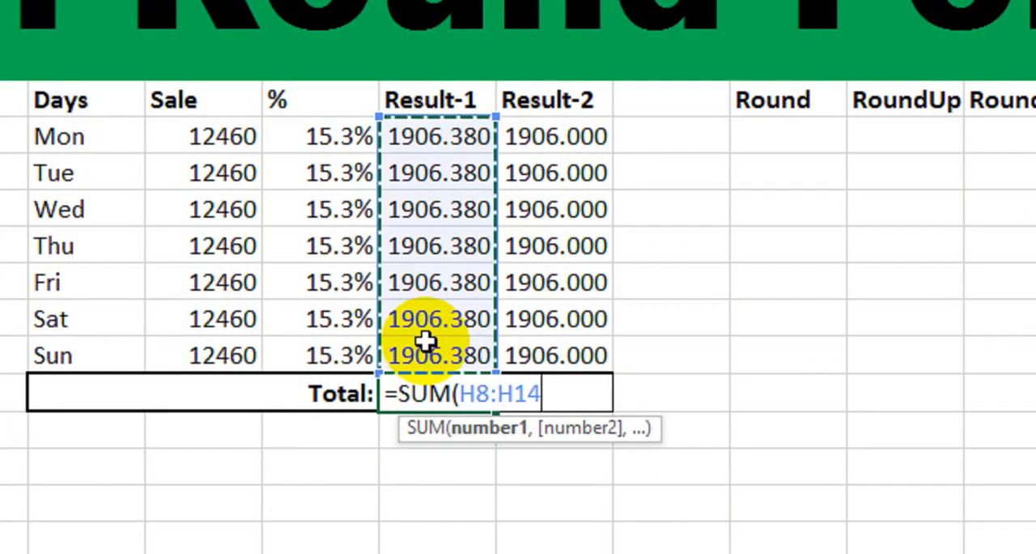
{"action": "type", "text": ")"}
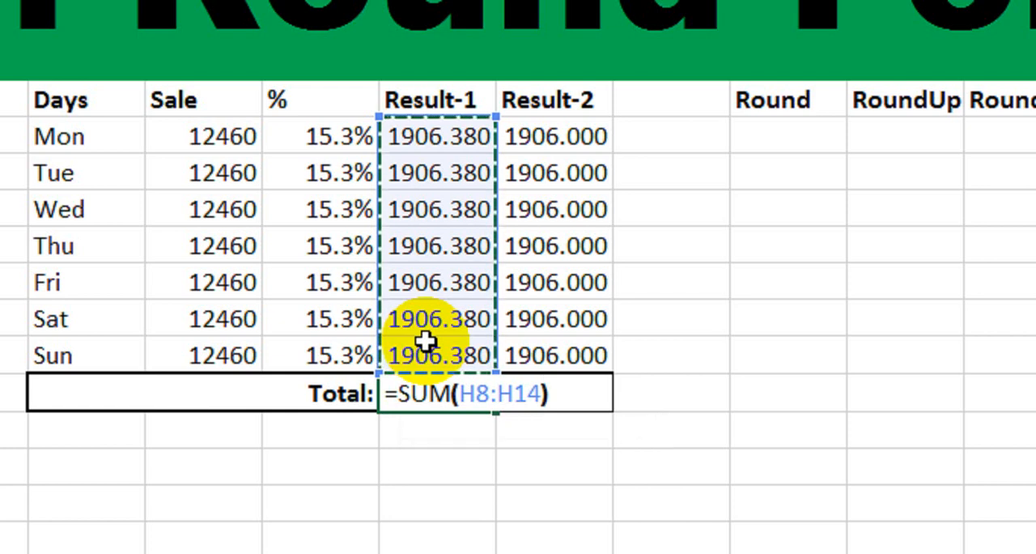
{"action": "key", "text": "Return"}
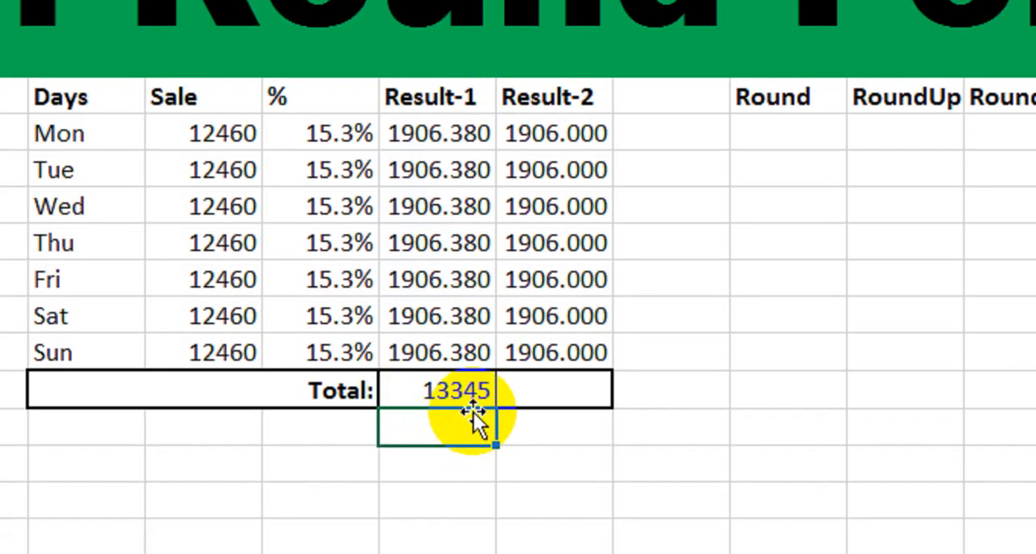
Total the Result-2 column in the Total row with =sum(I8:I14).
{"action": "left_click", "coordinate": [555, 389]}
{"action": "type", "text": "=su"}
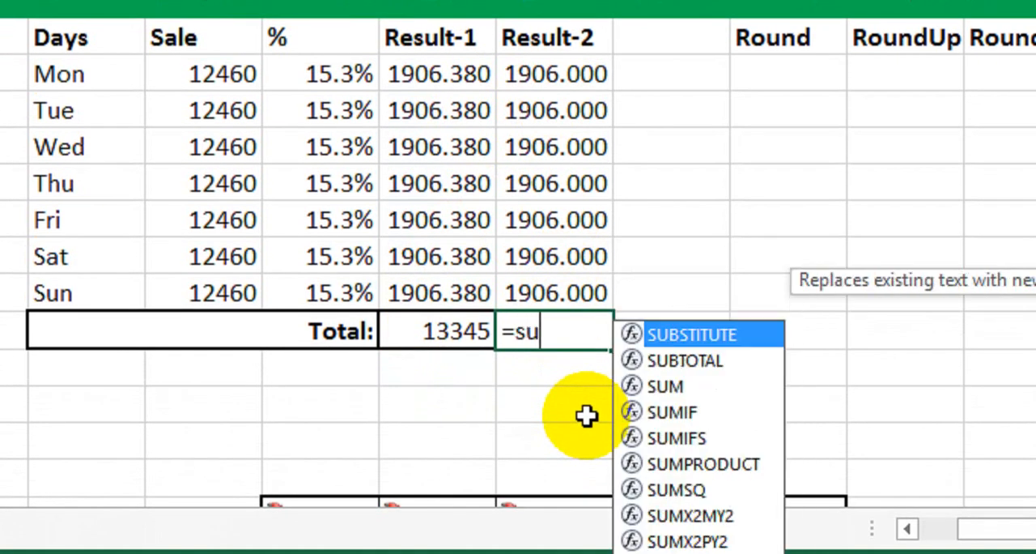
{"action": "type", "text": "m("}
{"action": "left_click", "coordinate": [576, 80]}
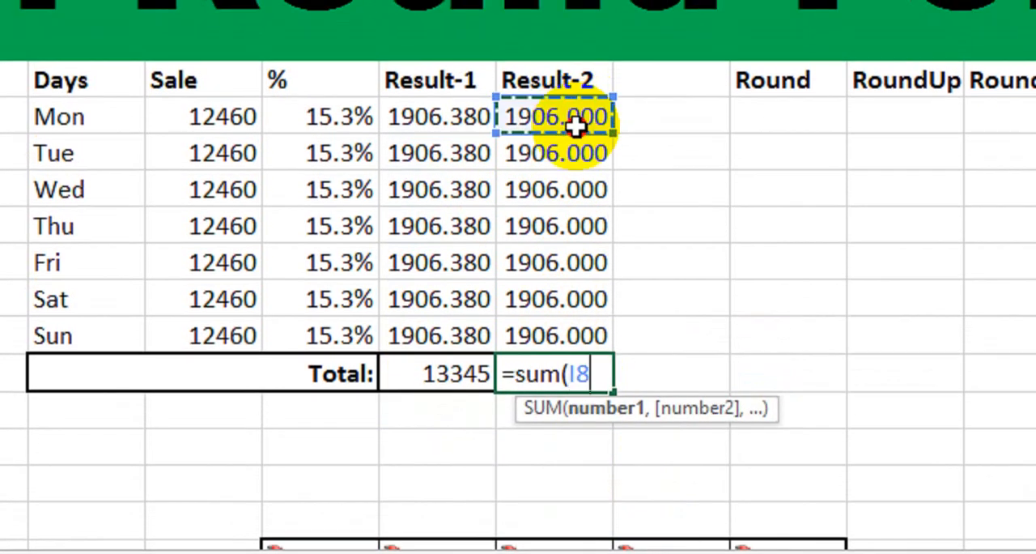
{"action": "left_click_drag", "start_coordinate": [576, 124], "coordinate": [555, 327]}
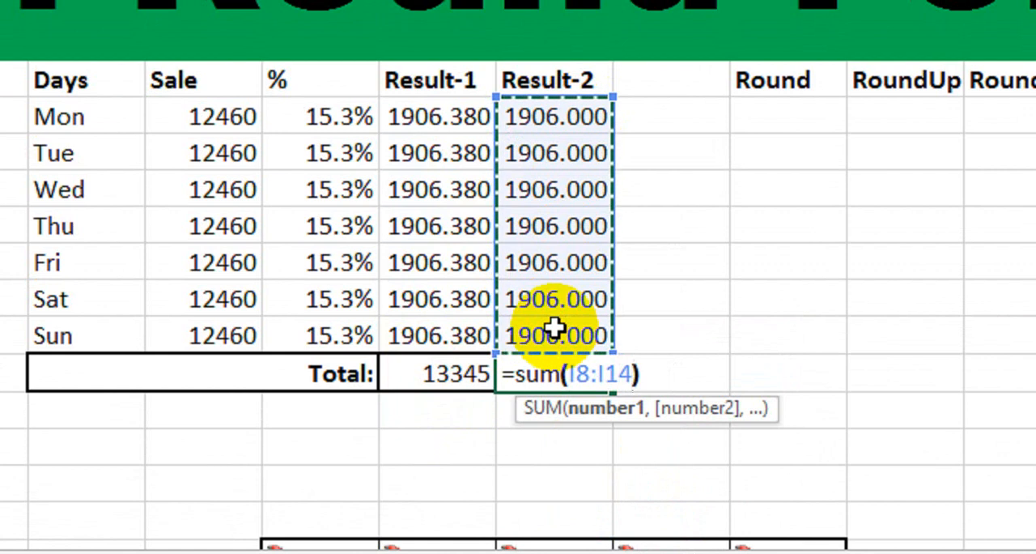
{"action": "type", "text": ")"}
{"action": "key", "text": "Return"}
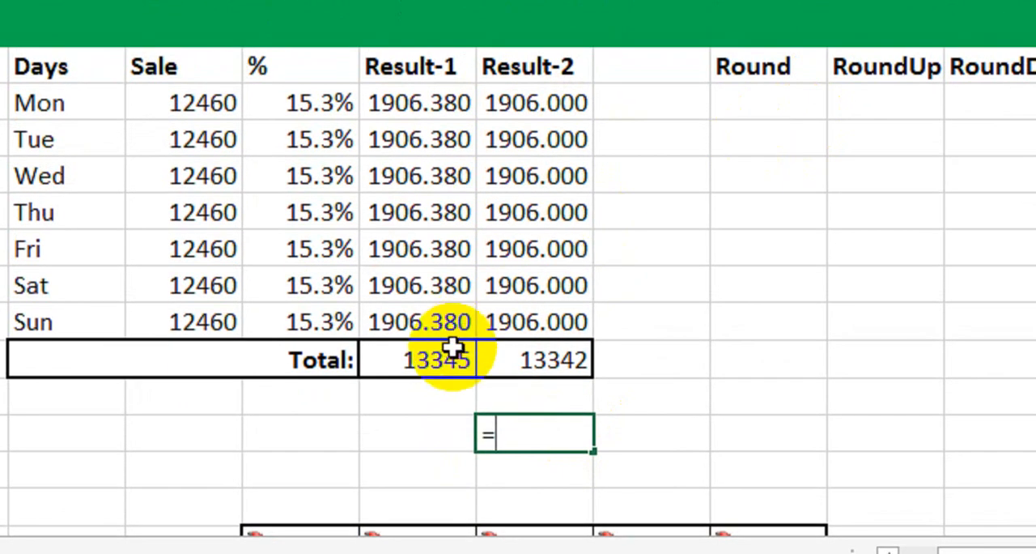
Calculate the difference between the two totals in cell I17 with =H15-I15.
{"action": "left_click", "coordinate": [470, 338]}
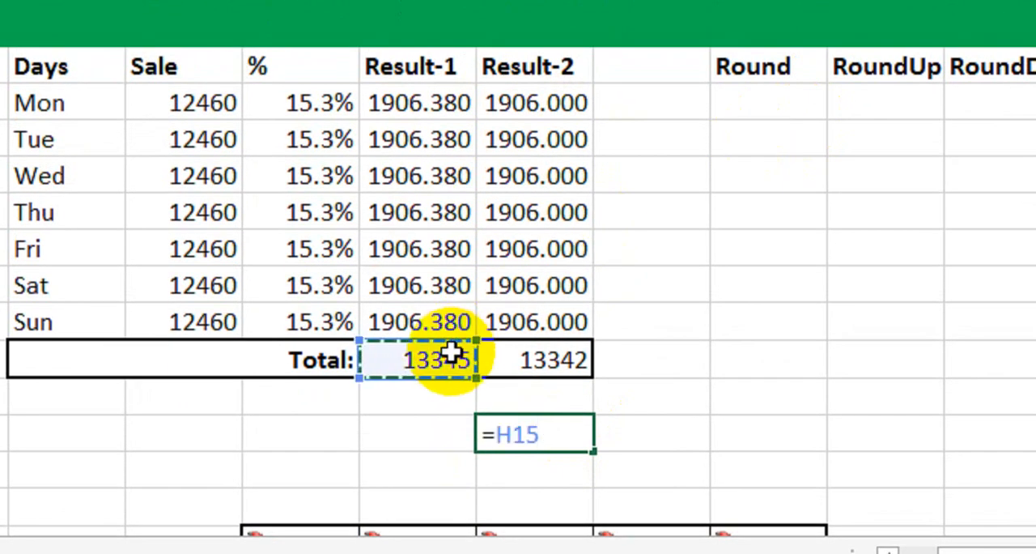
{"action": "left_click", "coordinate": [525, 361]}
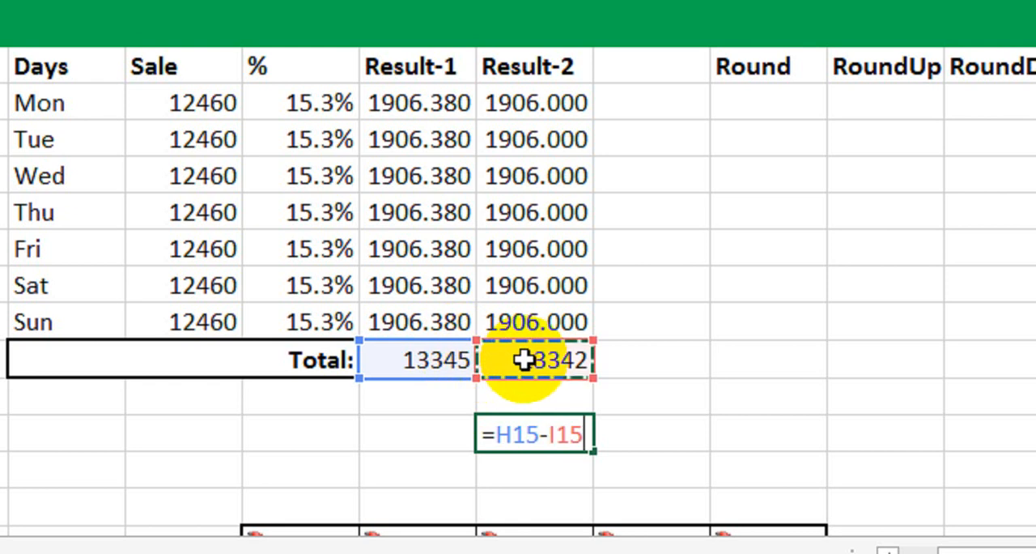
{"action": "key", "text": "Return"}
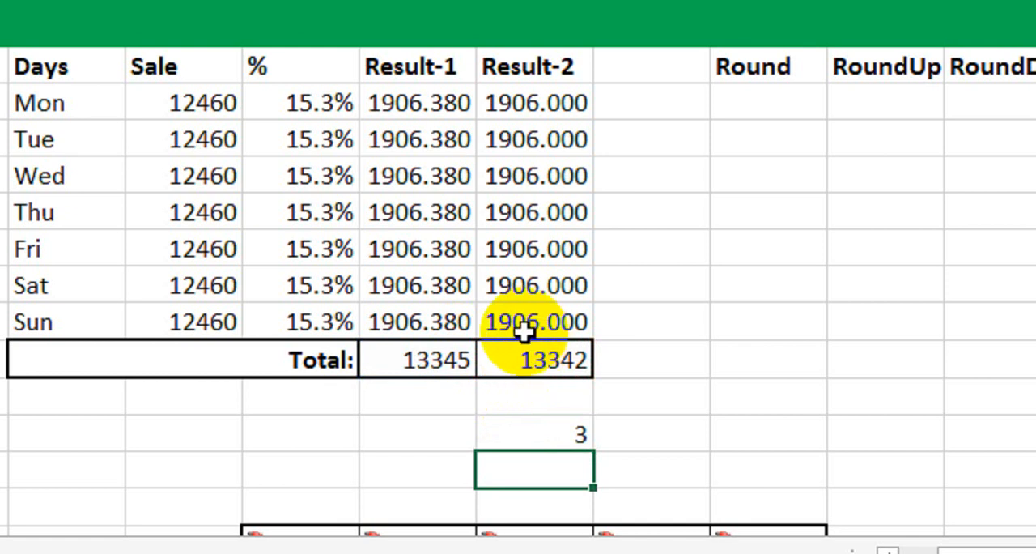
{"action": "left_click", "coordinate": [438, 389]}
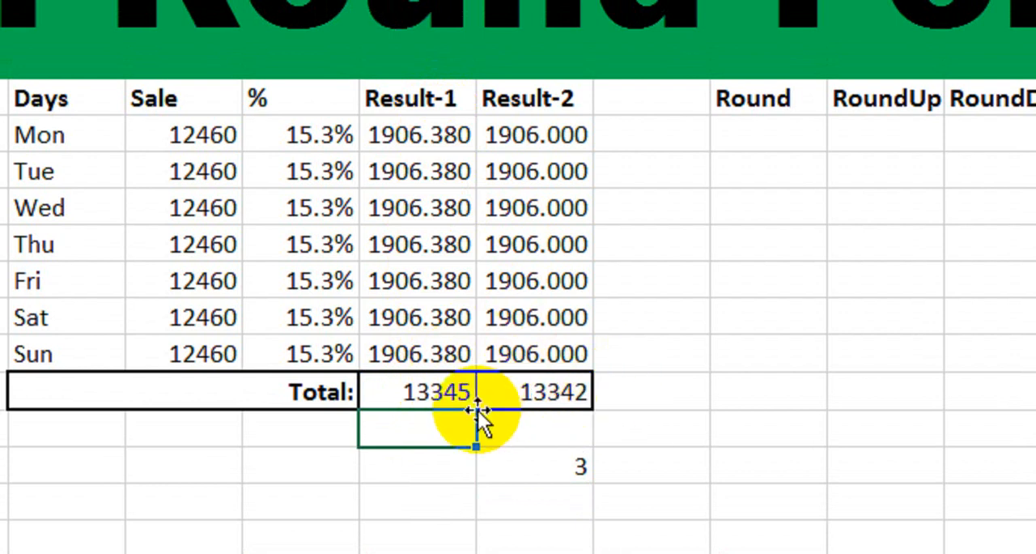
{"action": "left_click", "coordinate": [788, 136]}
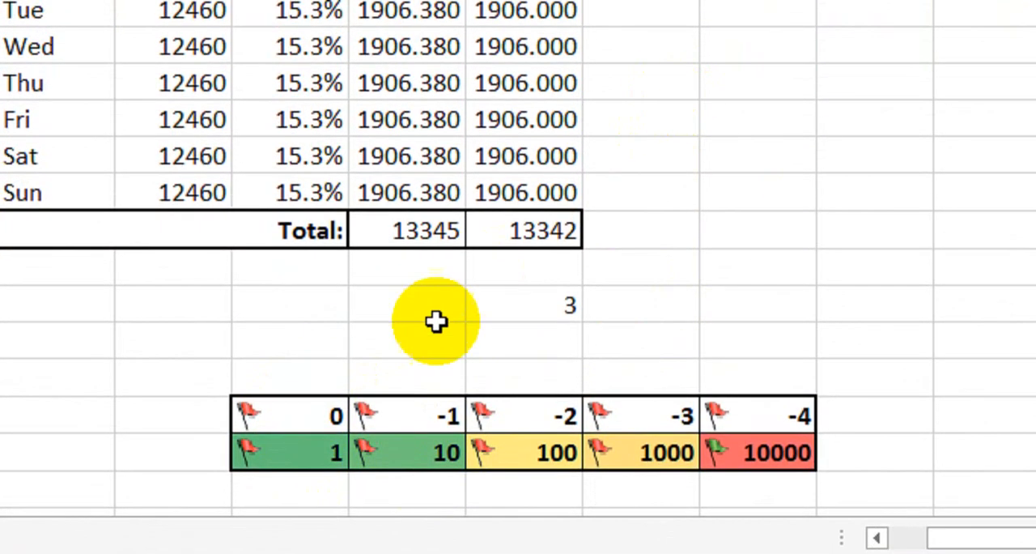
Examine each pair in the num_digits reference table below the data, from 0 and 1 through -4 and 10000.
{"action": "left_click_drag", "start_coordinate": [324, 414], "coordinate": [322, 450]}
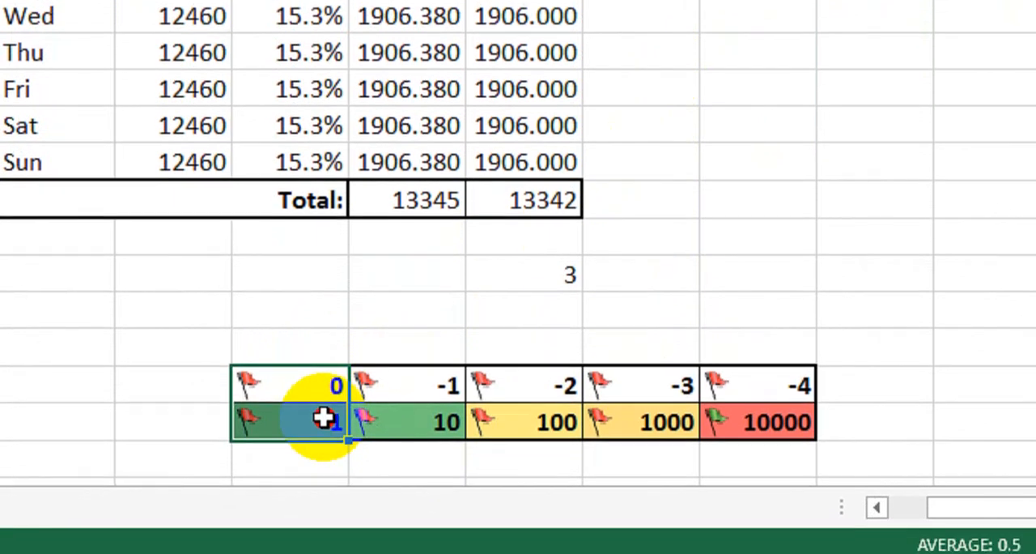
{"action": "left_click_drag", "start_coordinate": [410, 384], "coordinate": [413, 420]}
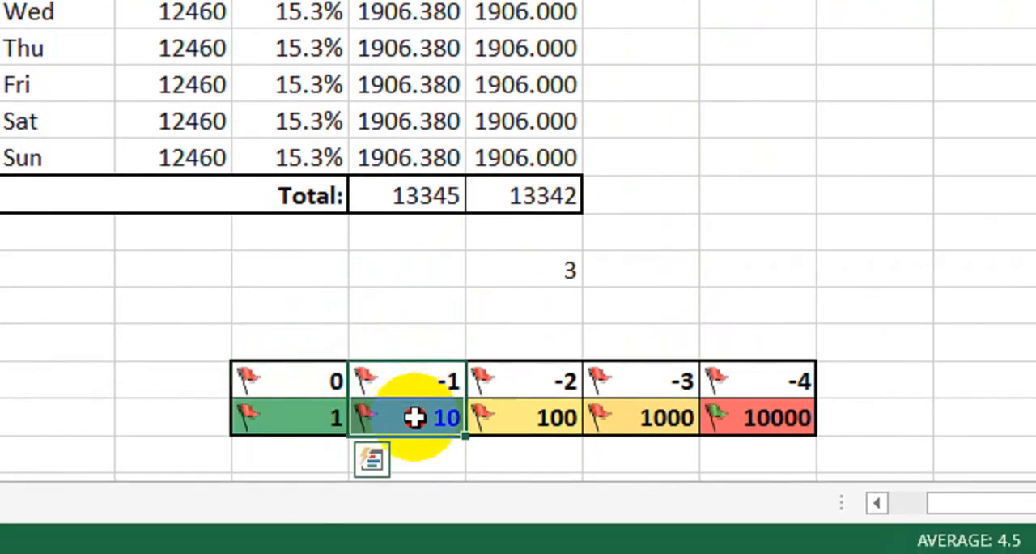
{"action": "left_click_drag", "start_coordinate": [534, 387], "coordinate": [536, 413]}
{"action": "left_click_drag", "start_coordinate": [639, 378], "coordinate": [643, 413]}
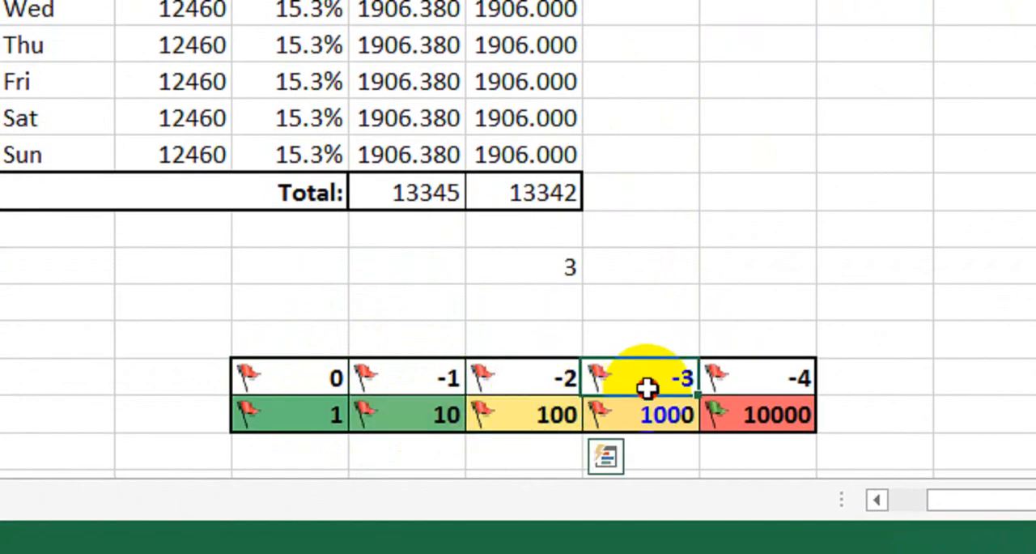
{"action": "left_click_drag", "start_coordinate": [769, 378], "coordinate": [777, 415]}
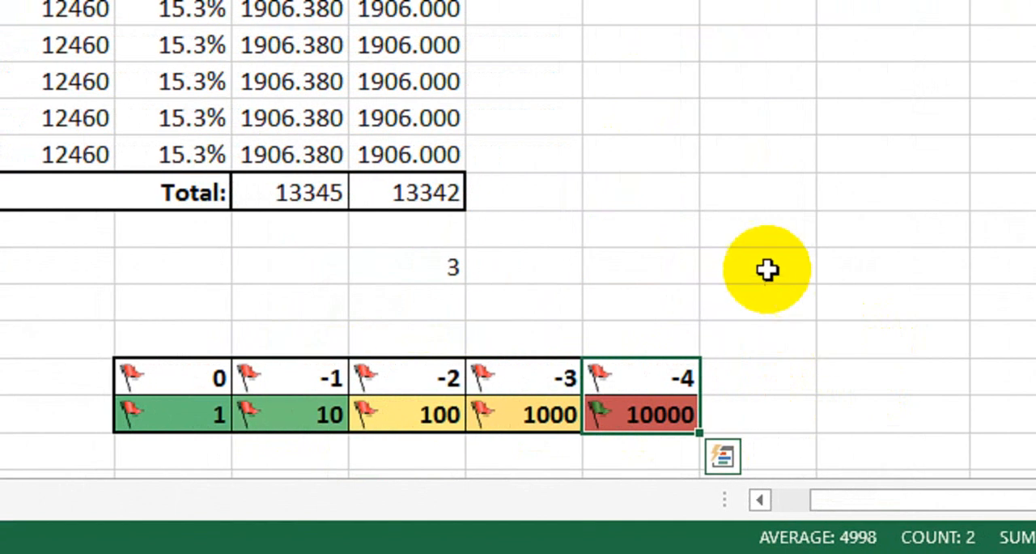
{"action": "left_click", "coordinate": [837, 269]}
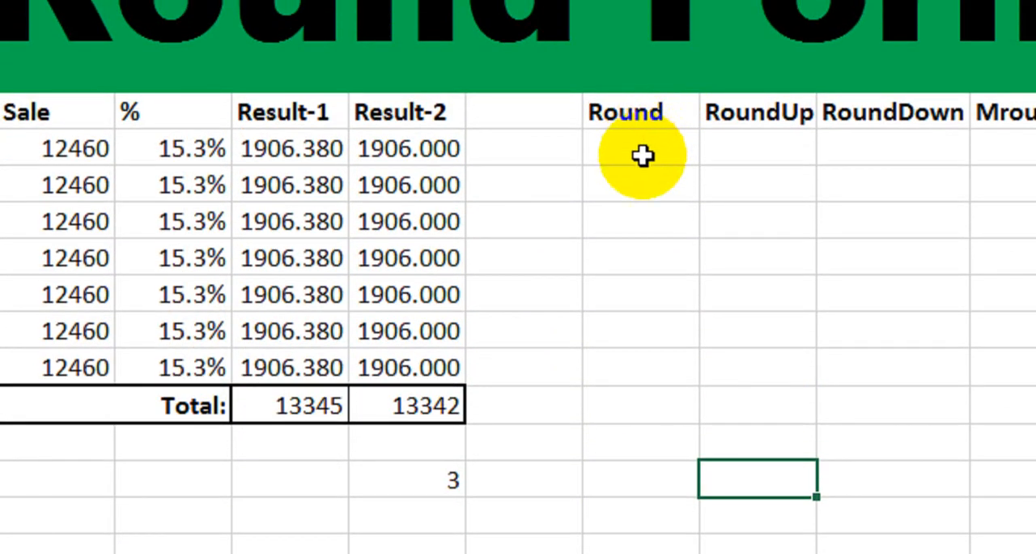
Round the first Result-1 value to the nearest whole number in cell K8 with =ROUND(H8,0).
{"action": "left_click", "coordinate": [643, 145]}
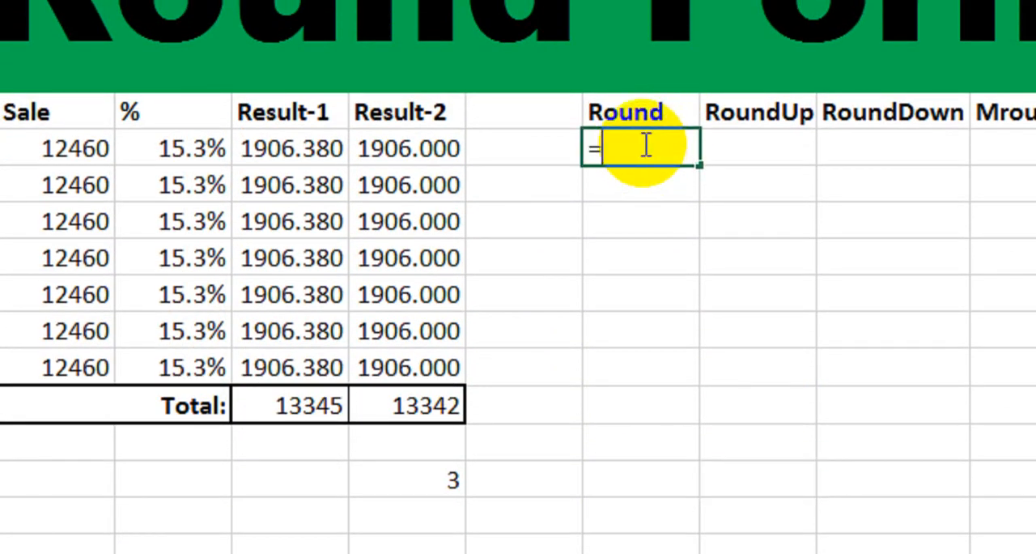
{"action": "type", "text": "=ro"}
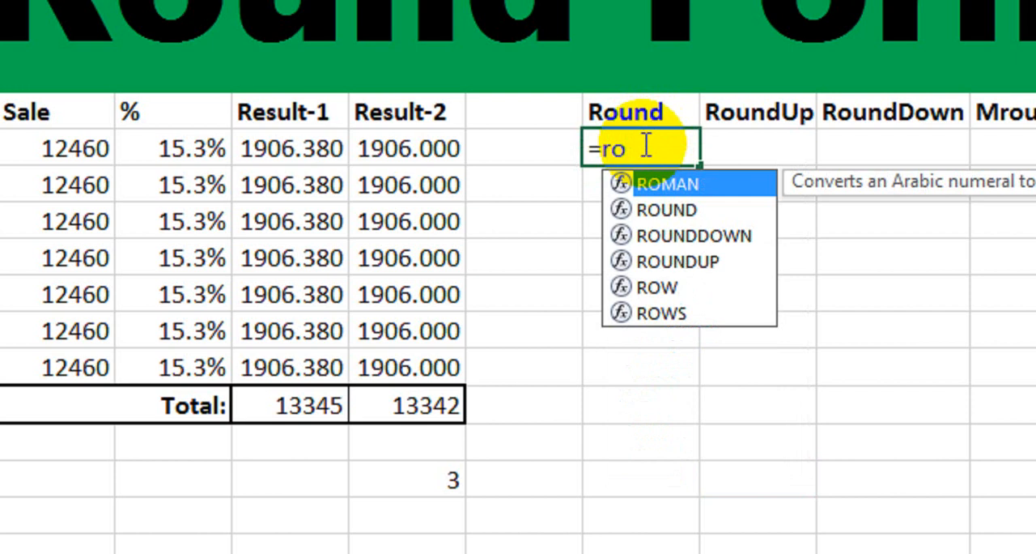
{"action": "key", "text": "Down"}
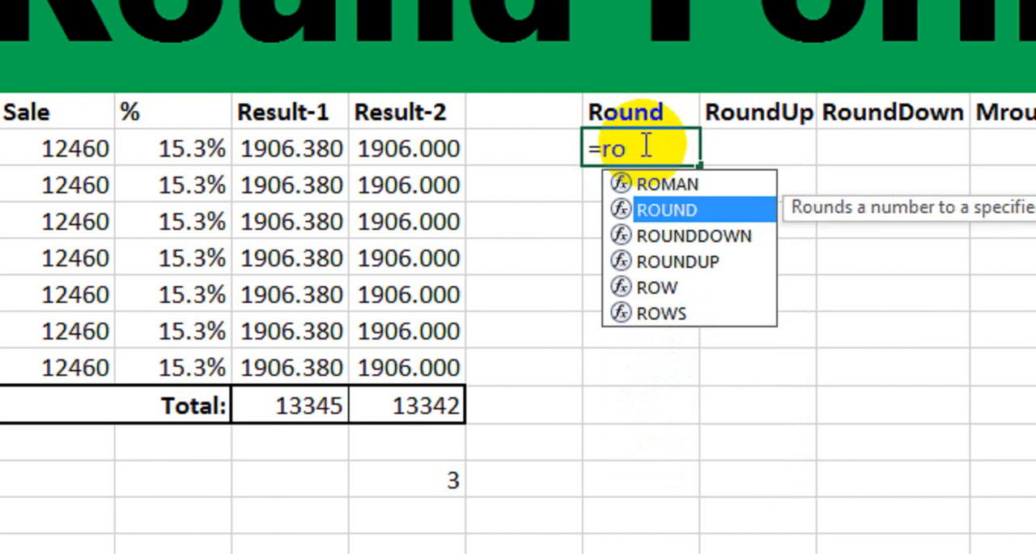
{"action": "key", "text": "Tab"}
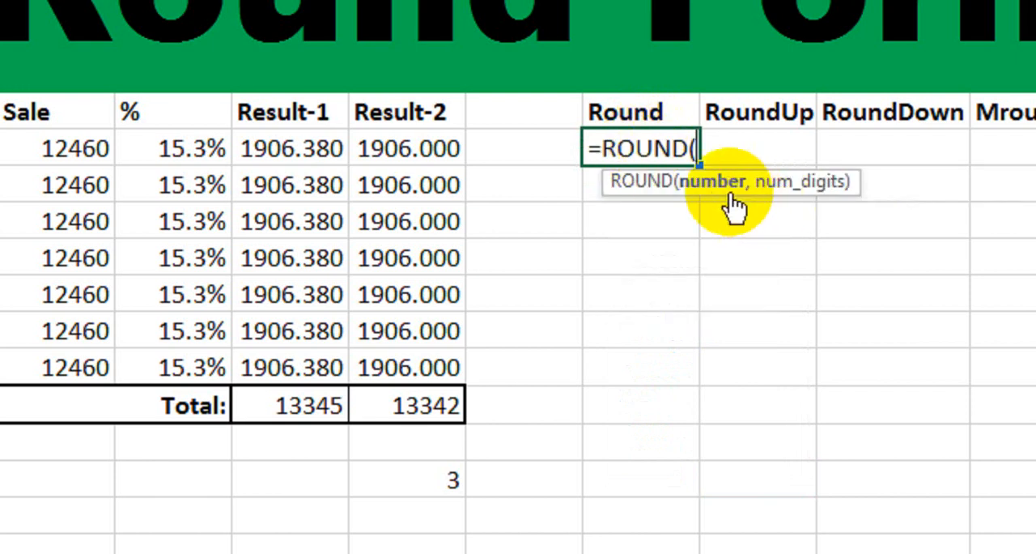
{"action": "left_click", "coordinate": [326, 150]}
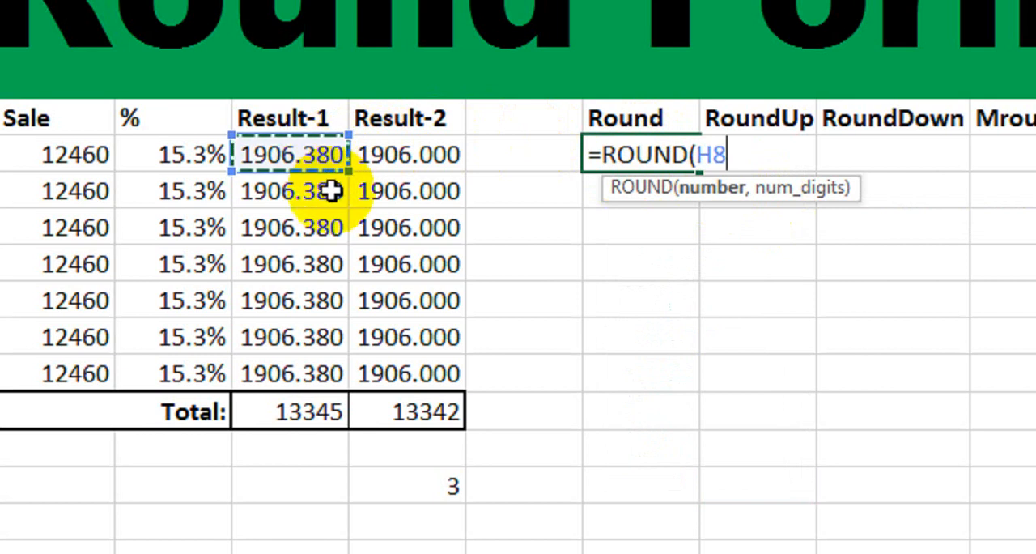
{"action": "type", "text": ",0"}
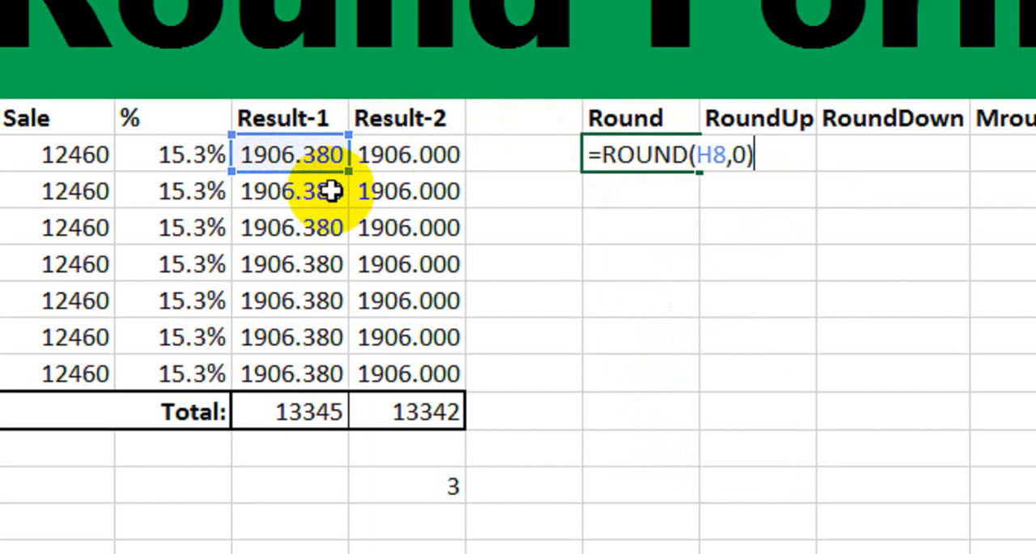
{"action": "key", "text": "Return"}
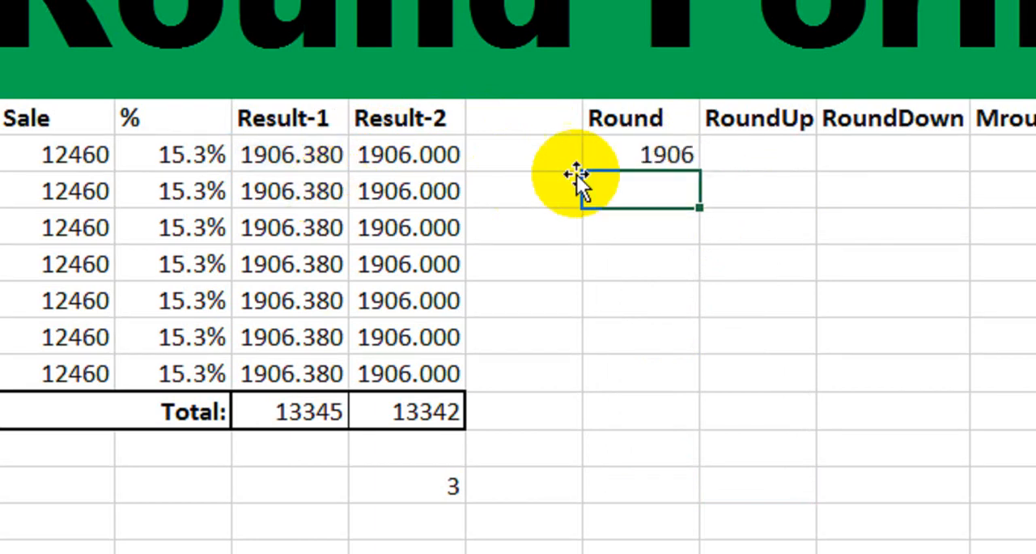
Display the first Round result in K8 with three decimal places and review its formula.
{"action": "left_click", "coordinate": [657, 153]}
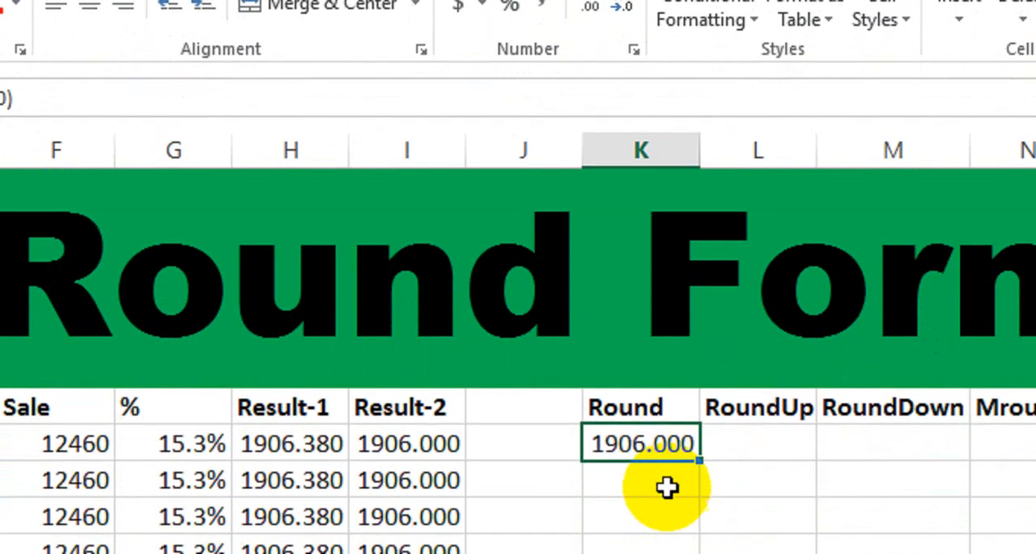
{"action": "scroll", "coordinate": [656, 417], "scroll_direction": "down", "scroll_amount": 2}
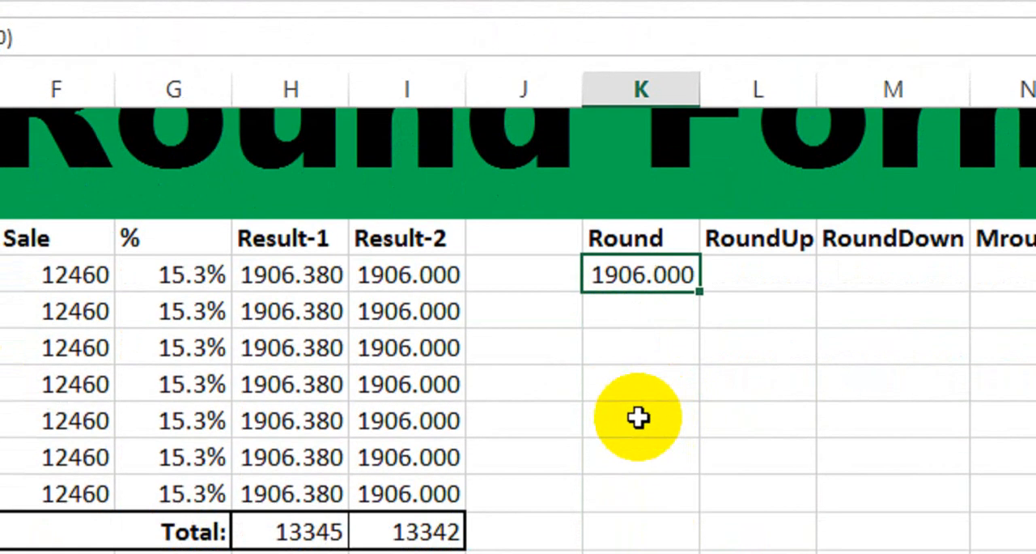
{"action": "double_click", "coordinate": [648, 396]}
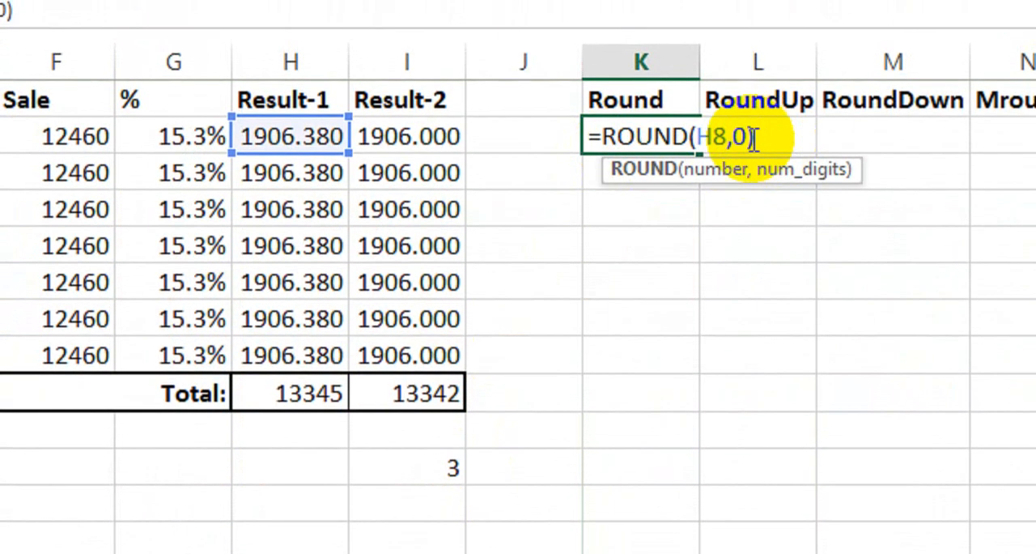
{"action": "key", "text": "Return"}
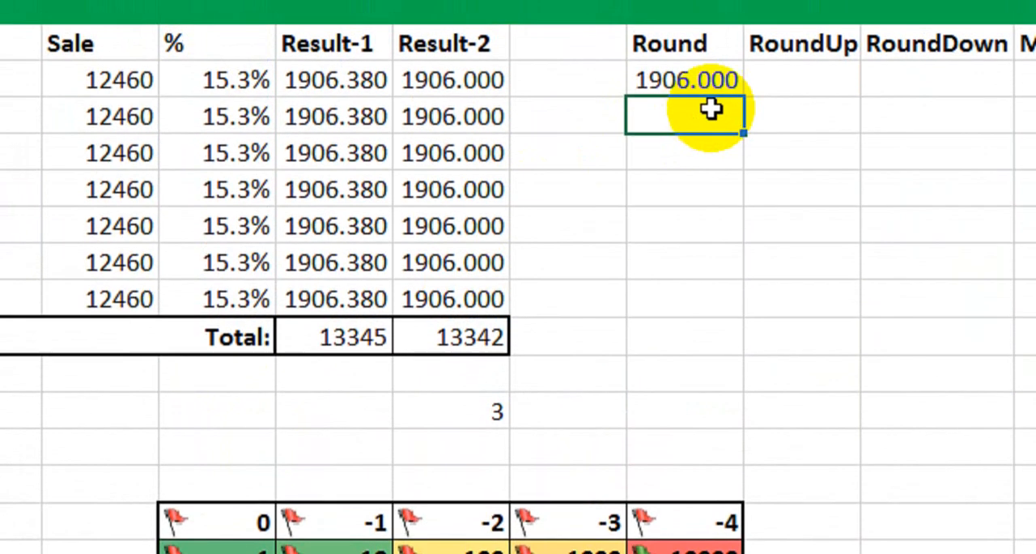
Round the second Result-1 value to the nearest 10 in cell K9 with =ROUND(H9,-1).
{"action": "type", "text": "=rou"}
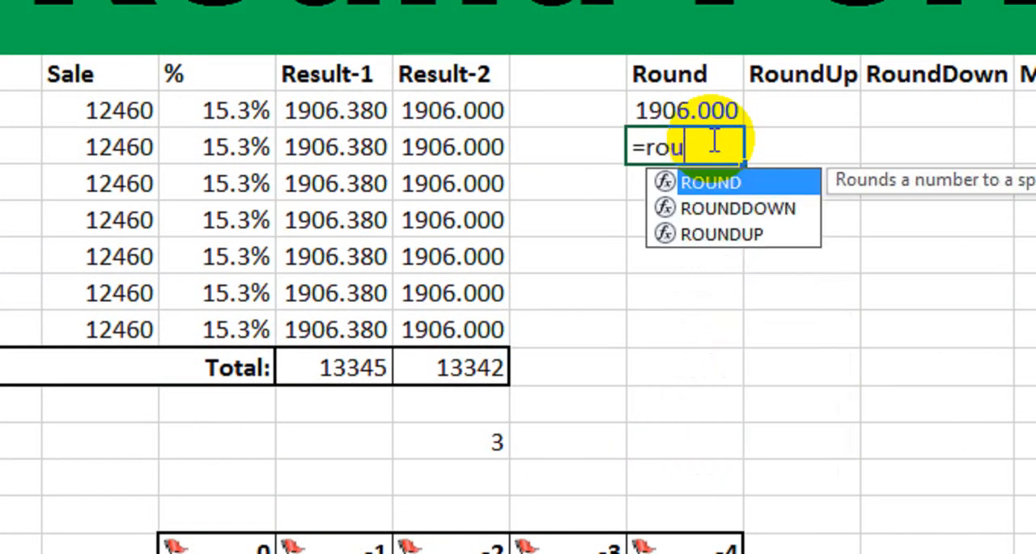
{"action": "key", "text": "Tab"}
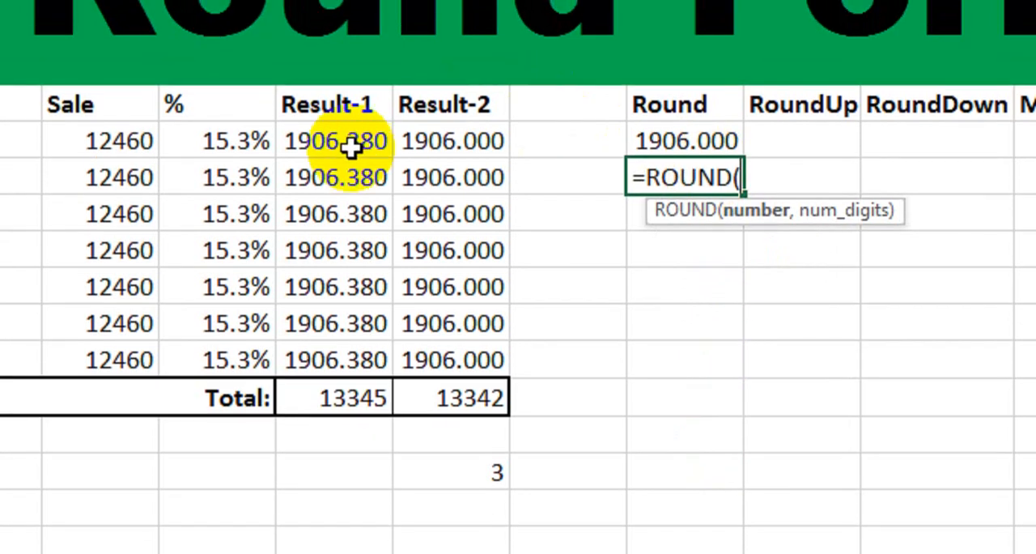
{"action": "left_click", "coordinate": [344, 183]}
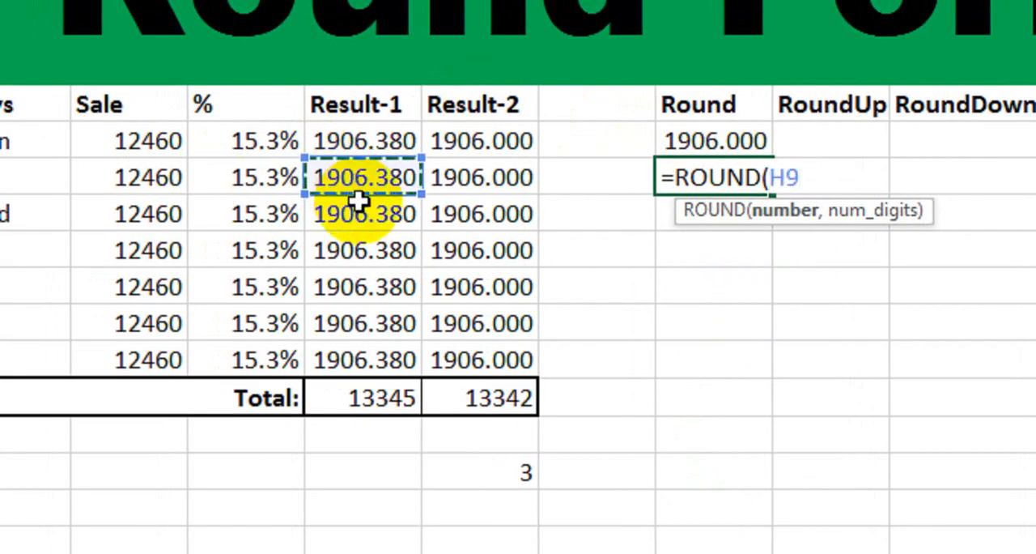
{"action": "type", "text": ",-1"}
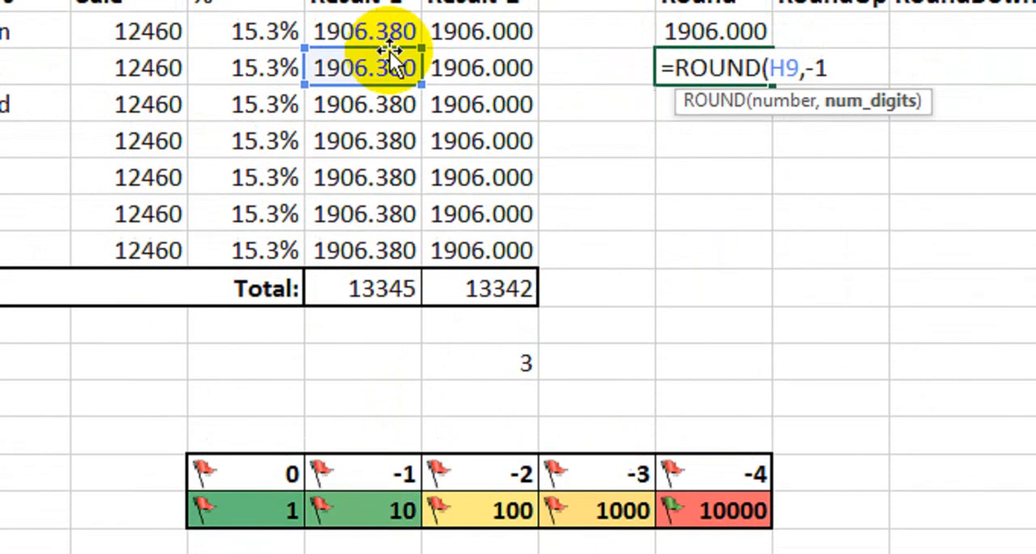
{"action": "type", "text": ")"}
{"action": "key", "text": "Return"}
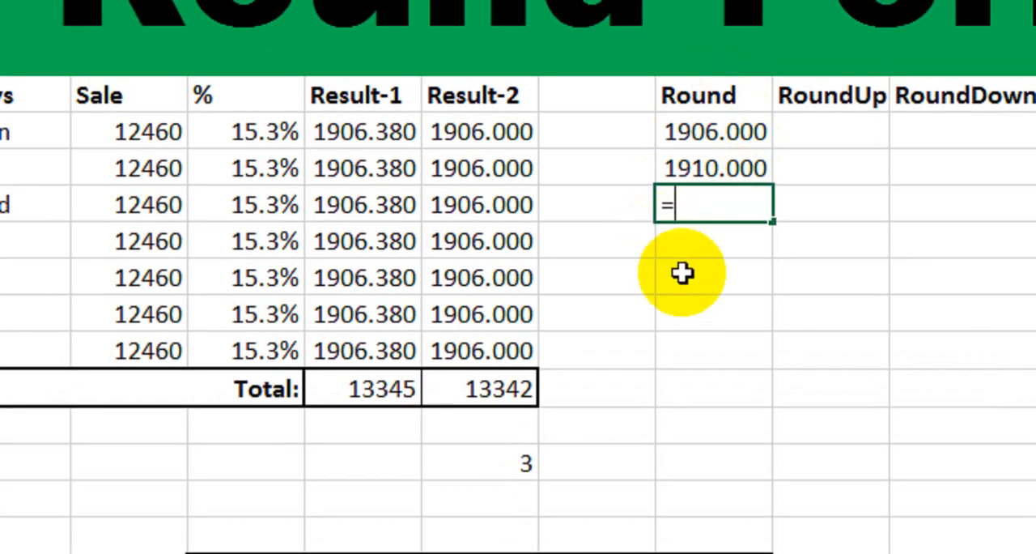
Round the third Result-1 value to the nearest 100 in cell K10 with =ROUND(H10,-2).
{"action": "type", "text": "roun"}
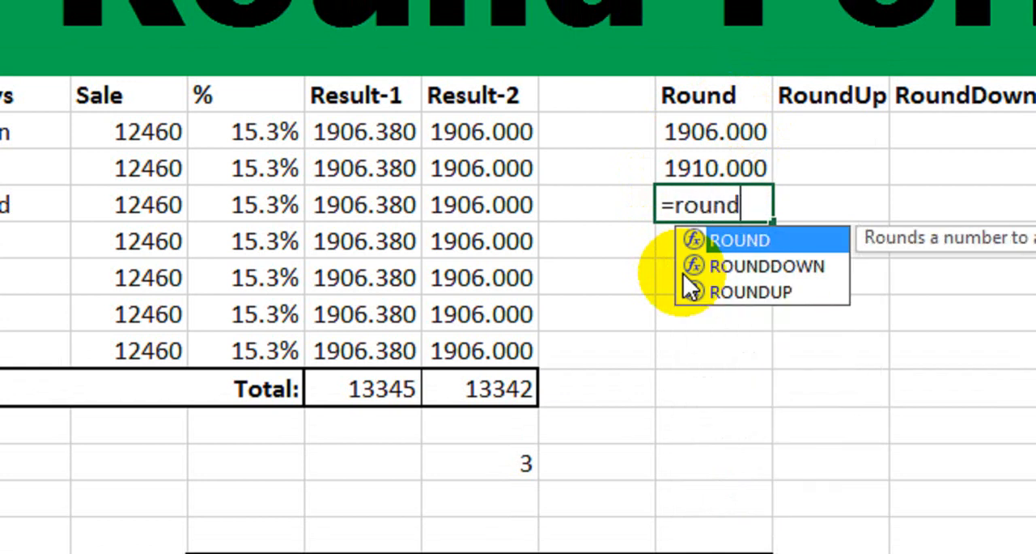
{"action": "type", "text": "d"}
{"action": "key", "text": "Tab"}
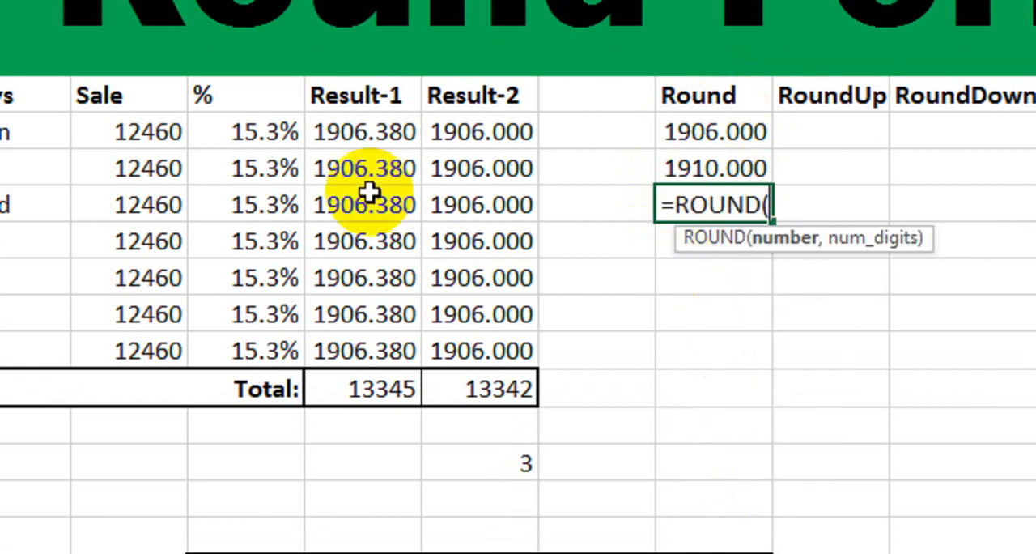
{"action": "left_click", "coordinate": [336, 209]}
{"action": "type", "text": ","}
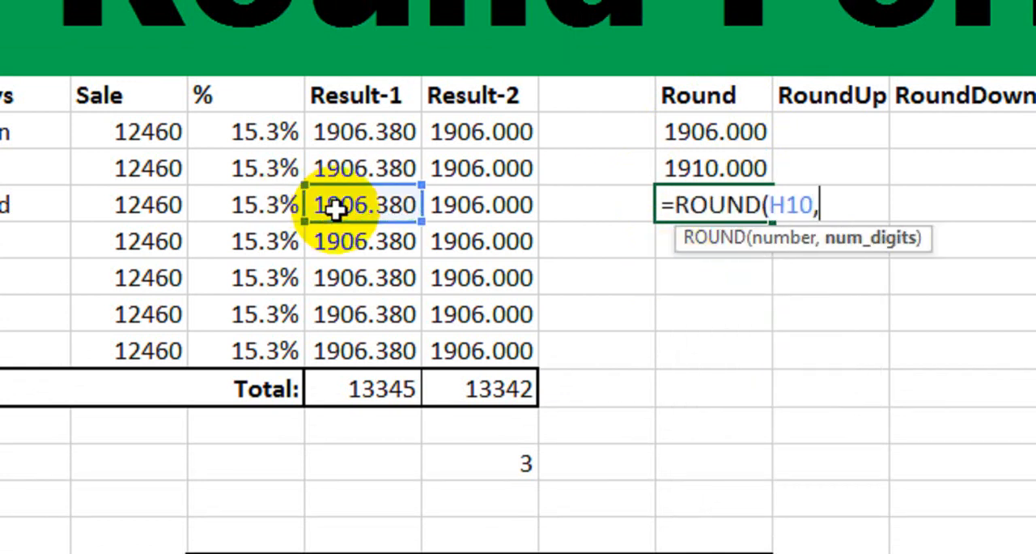
{"action": "scroll", "coordinate": [356, 430], "scroll_direction": "down", "scroll_amount": 1}
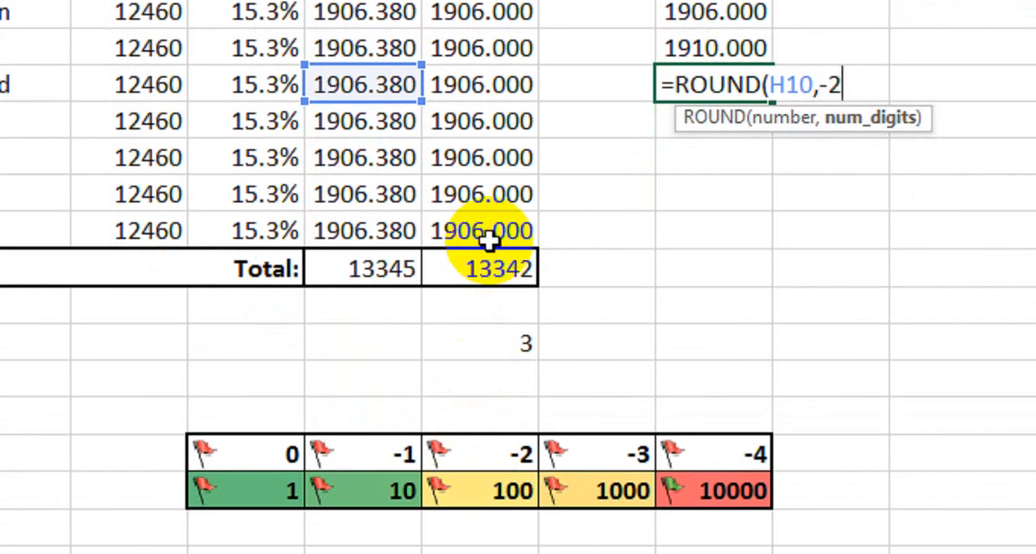
{"action": "key", "text": "Return"}
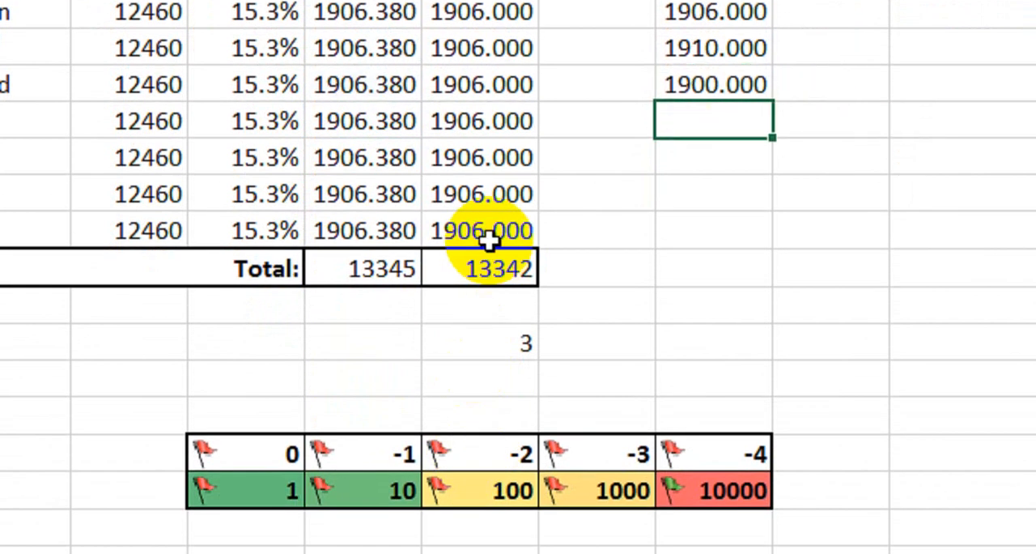
Review the formulas in K8 and K9 and compare the Round column results with the Result-1 values.
{"action": "scroll", "coordinate": [748, 93], "scroll_direction": "up", "scroll_amount": 1}
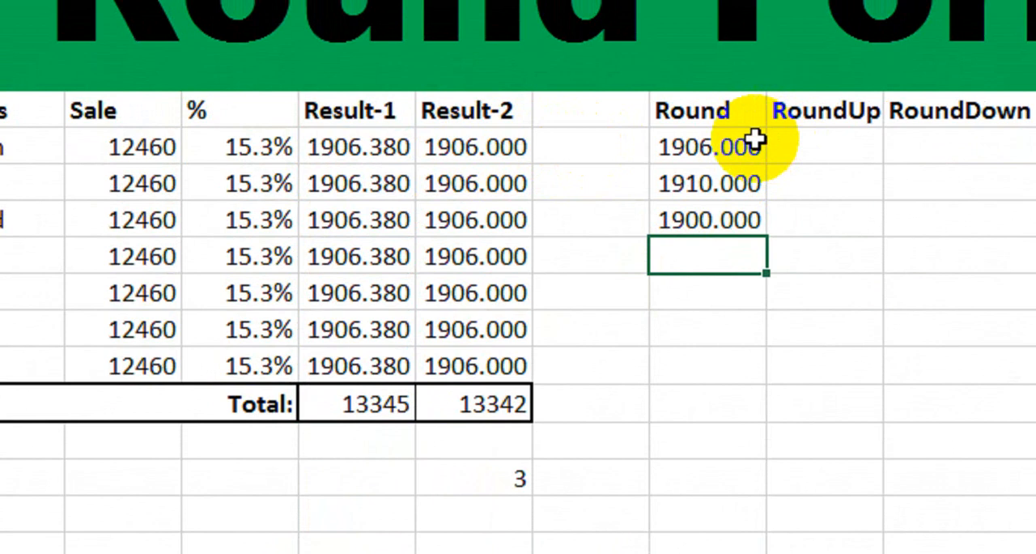
{"action": "double_click", "coordinate": [751, 131]}
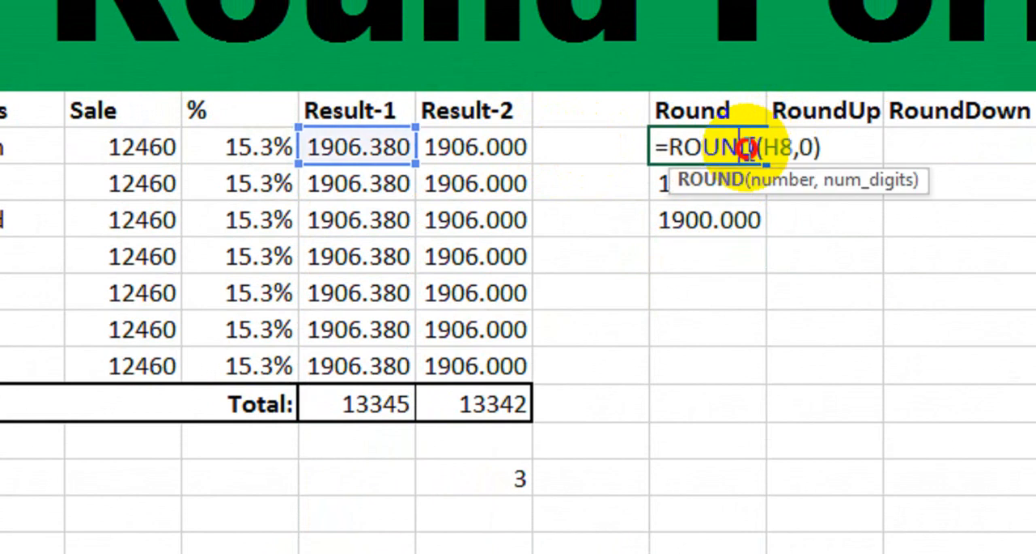
{"action": "key", "text": "Return"}
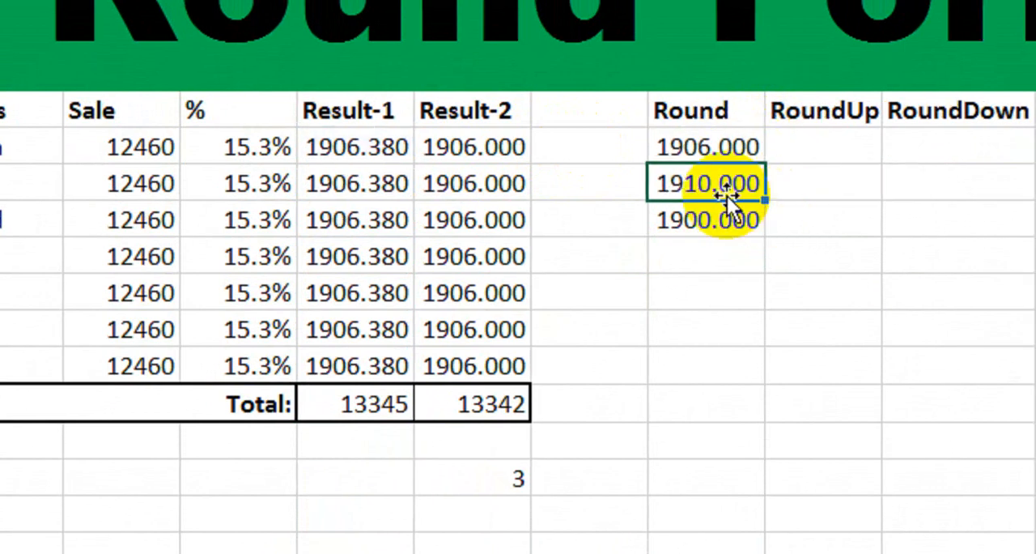
{"action": "double_click", "coordinate": [725, 191]}
{"action": "key", "text": "Return"}
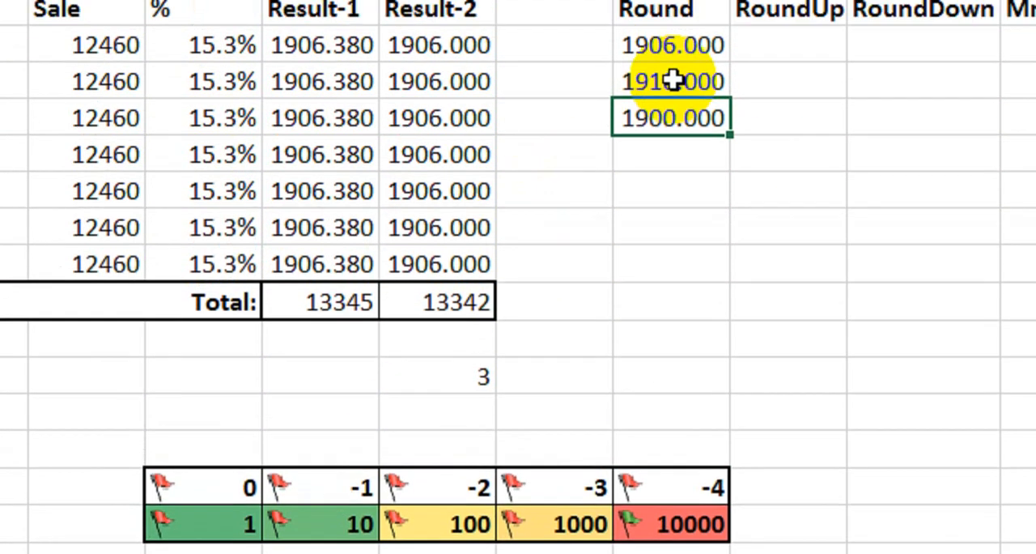
{"action": "left_click", "coordinate": [672, 183]}
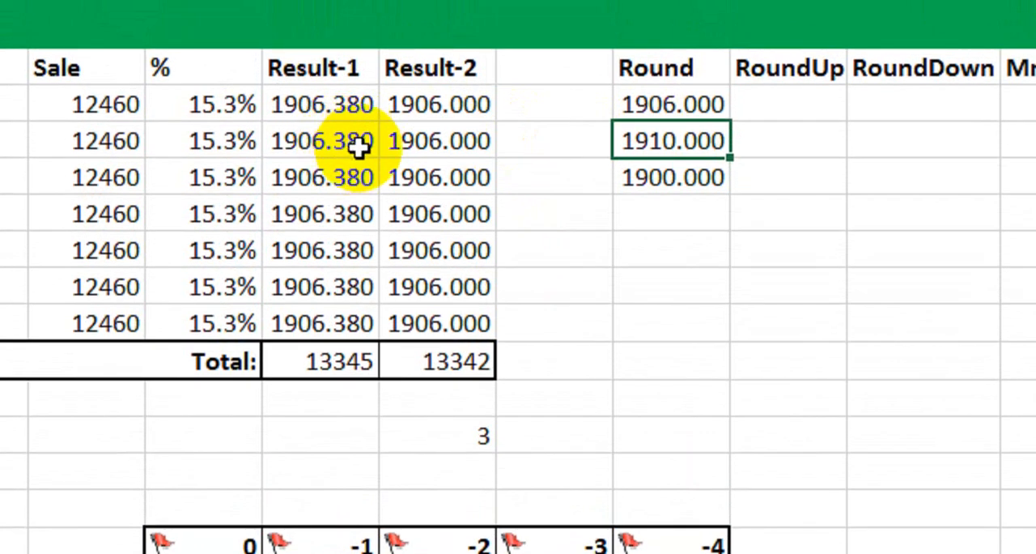
{"action": "left_click", "coordinate": [659, 172]}
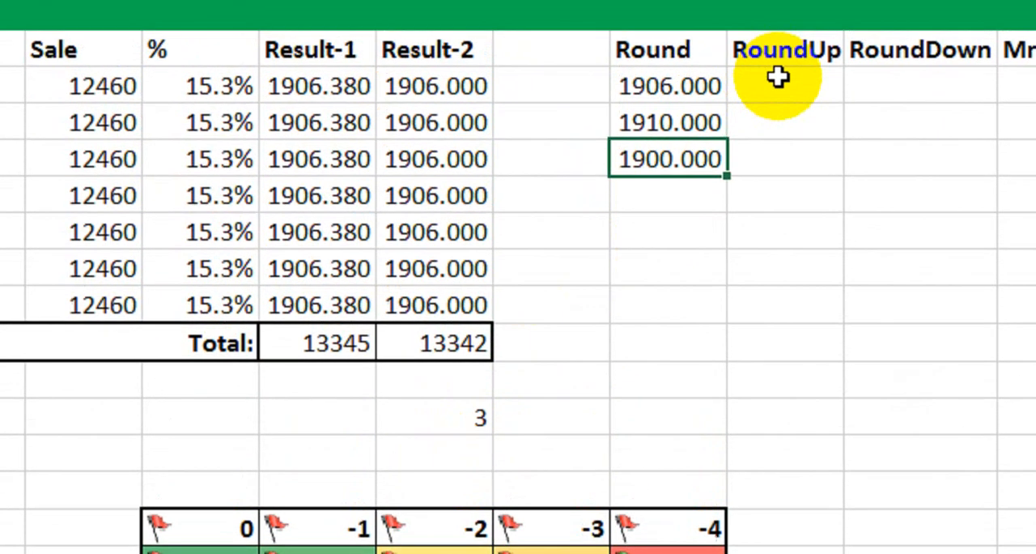
{"action": "left_click", "coordinate": [779, 132]}
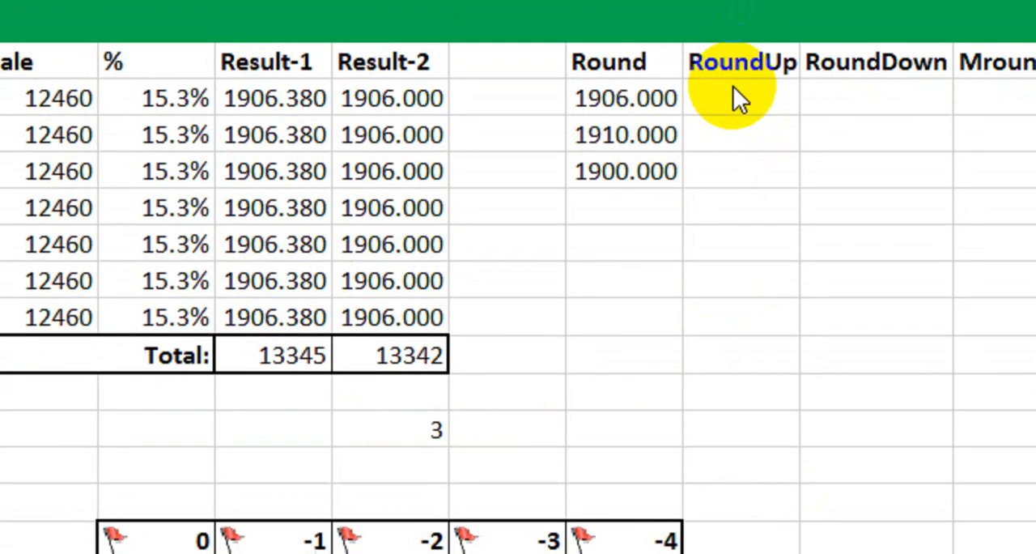
Round the first Sale value up to the nearest 100 in the RoundUp cell L8 with =ROUNDUP(F8,-2).
{"action": "left_click", "coordinate": [734, 90]}
{"action": "type", "text": "="}
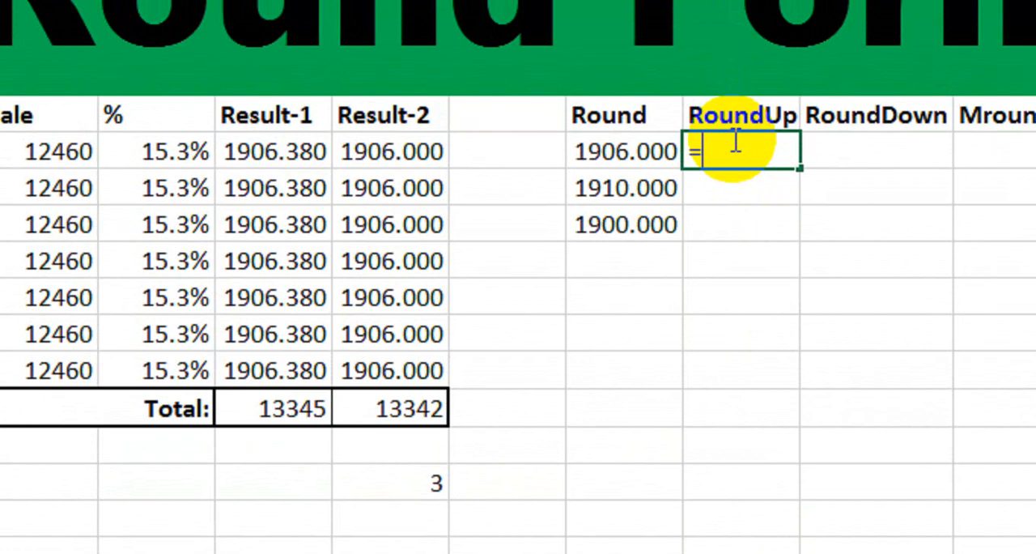
{"action": "type", "text": "round"}
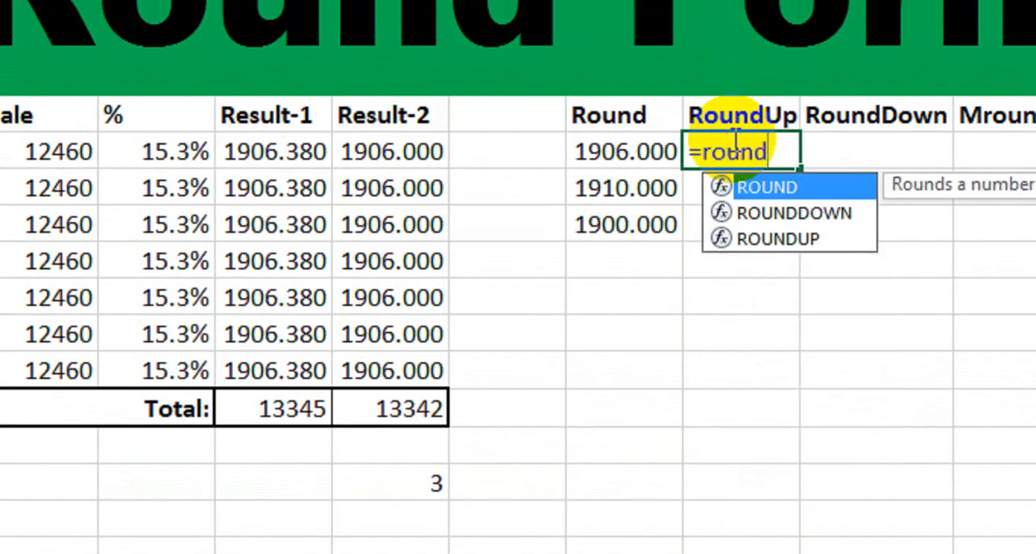
{"action": "key", "text": "Down"}
{"action": "key", "text": "Down"}
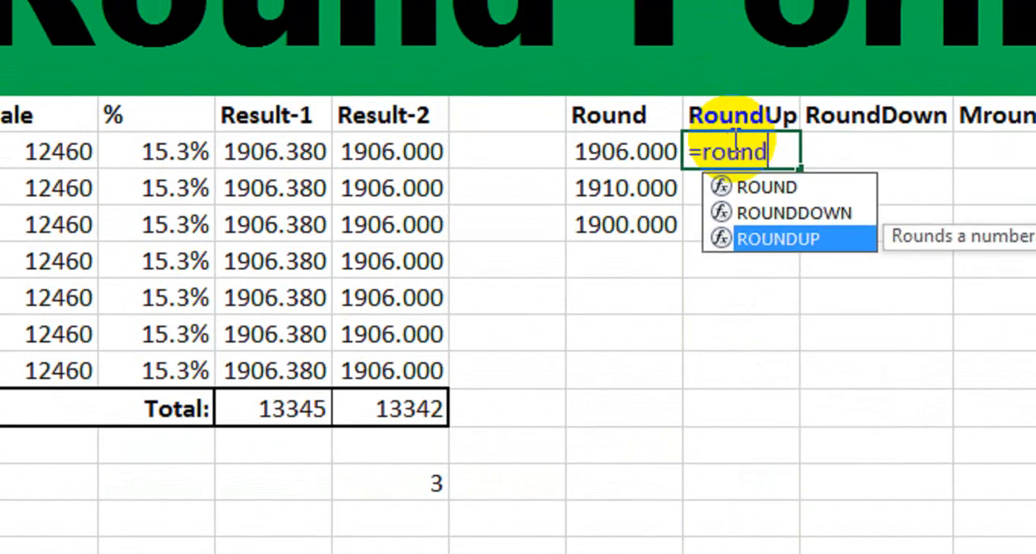
{"action": "key", "text": "Tab"}
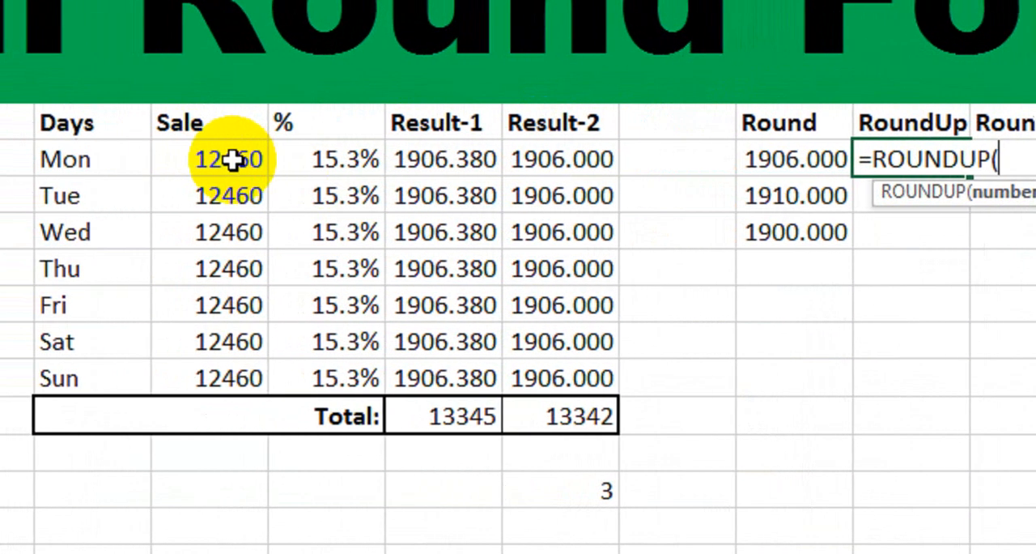
{"action": "left_click", "coordinate": [89, 159]}
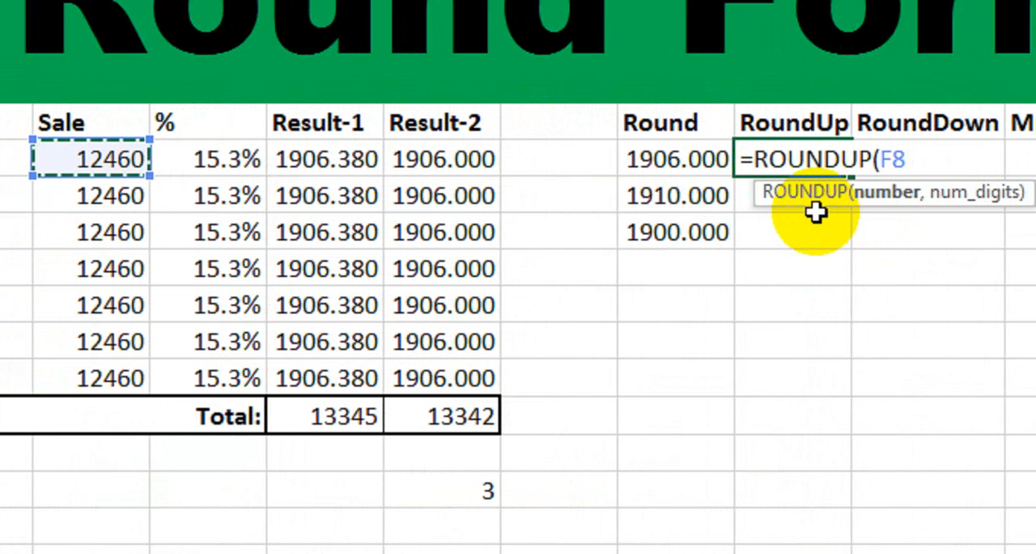
{"action": "type", "text": ","}
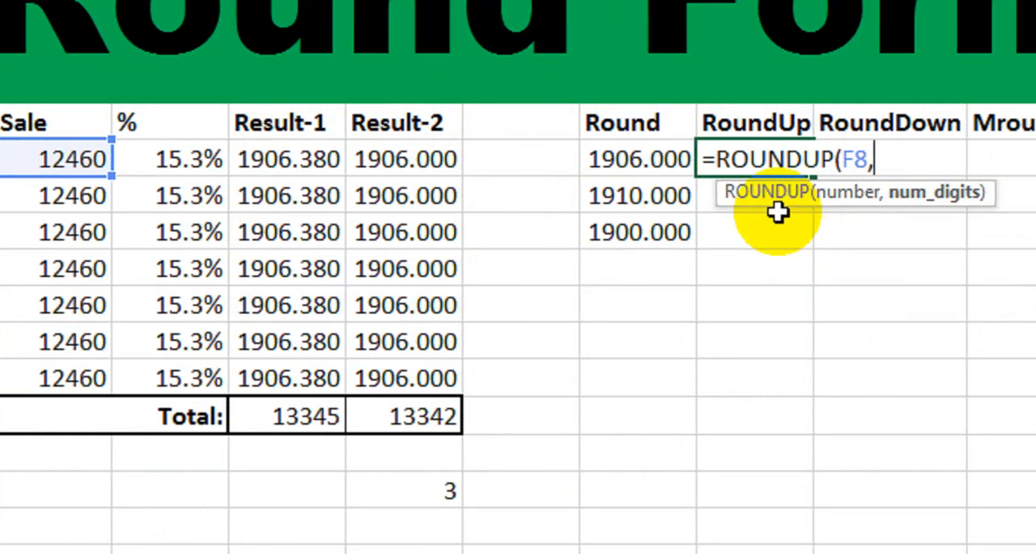
{"action": "type", "text": "-2"}
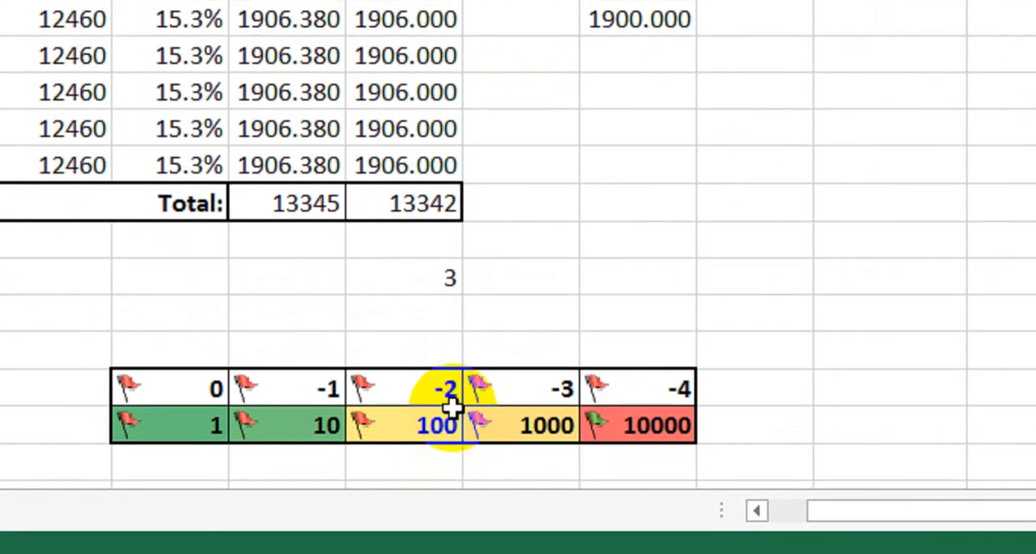
{"action": "key", "text": "Return"}
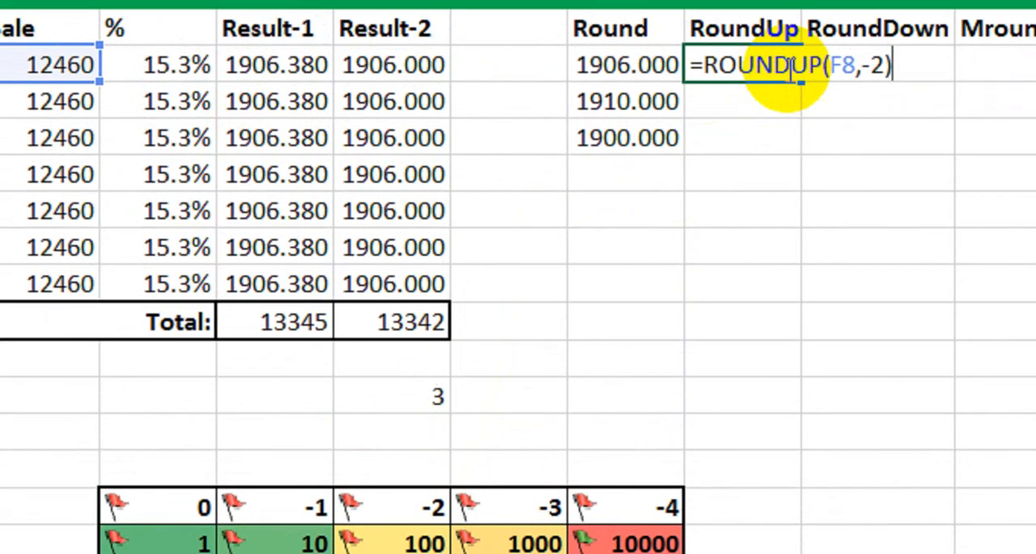
{"action": "key", "text": "Return"}
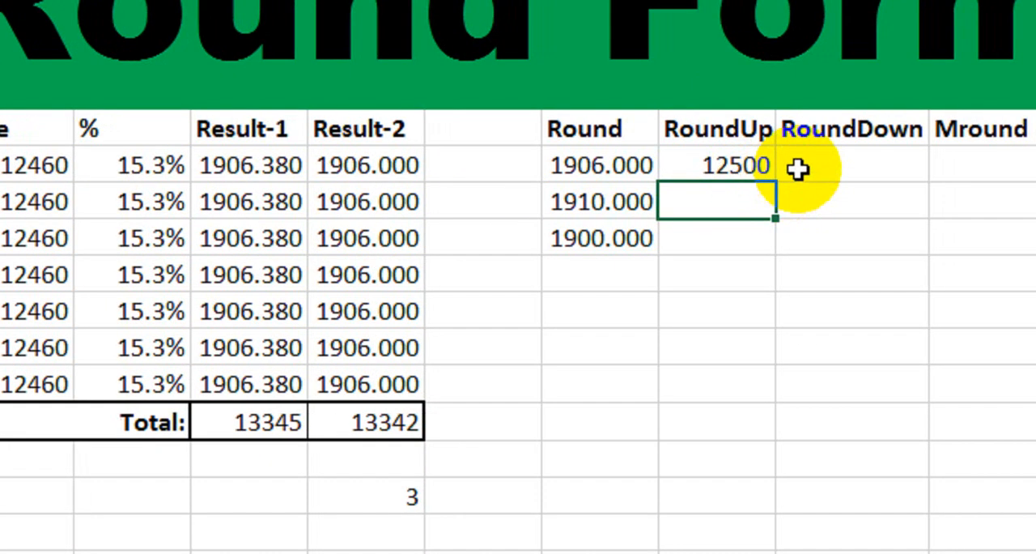
Round the first Sale value down to the nearest 100 in the RoundDown cell M8 with =ROUNDDOWN(F8,-2).
{"action": "left_click", "coordinate": [830, 168]}
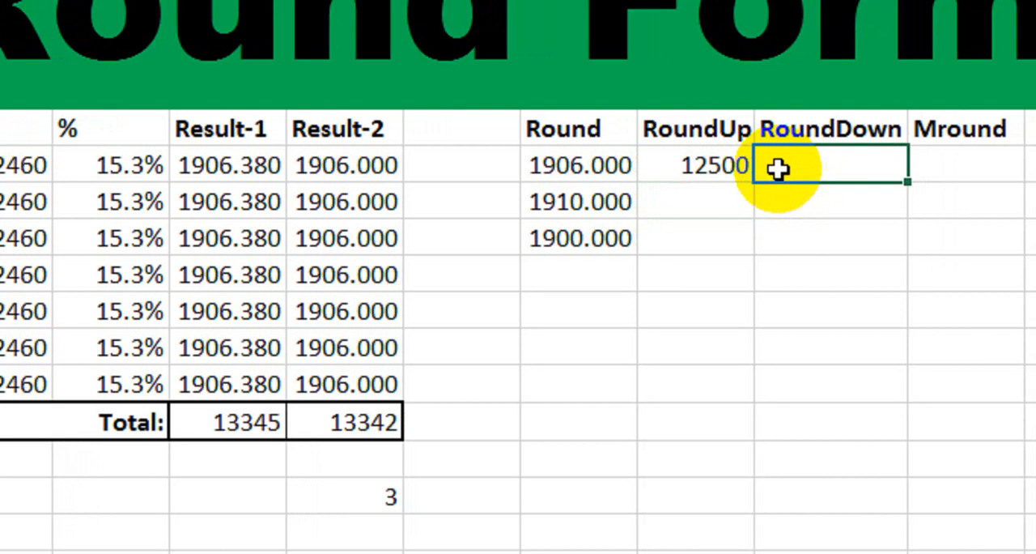
{"action": "type", "text": "=roun"}
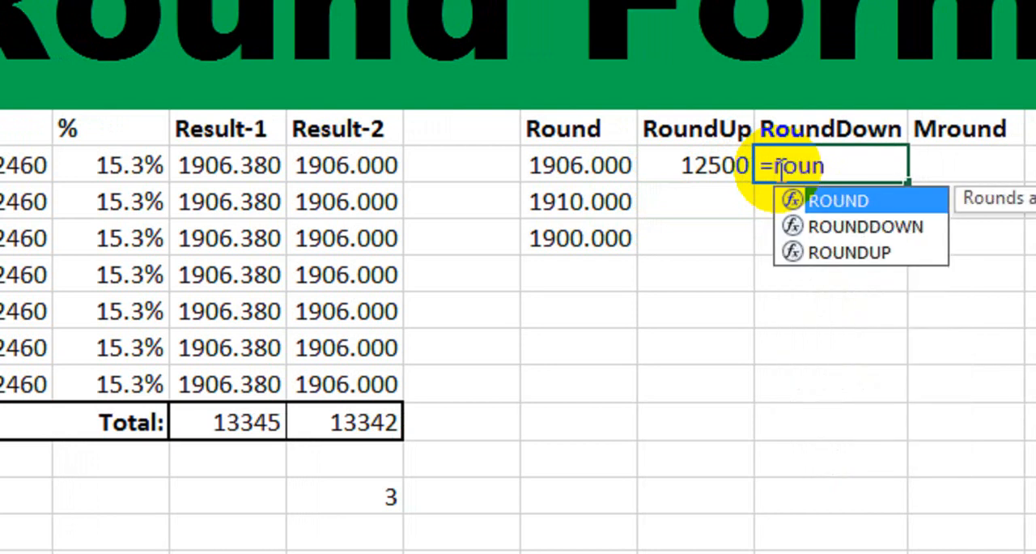
{"action": "key", "text": "Down"}
{"action": "key", "text": "Tab"}
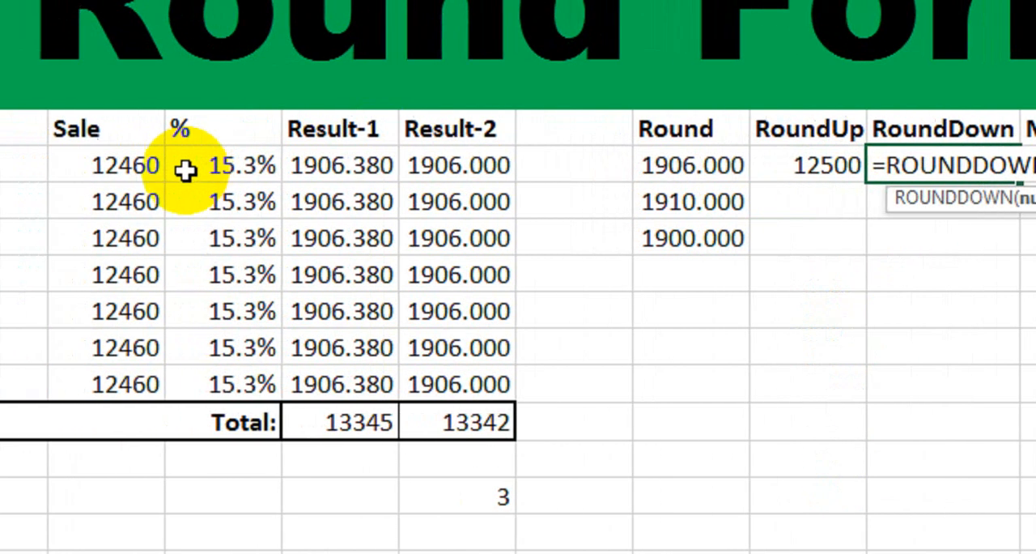
{"action": "left_click", "coordinate": [247, 170]}
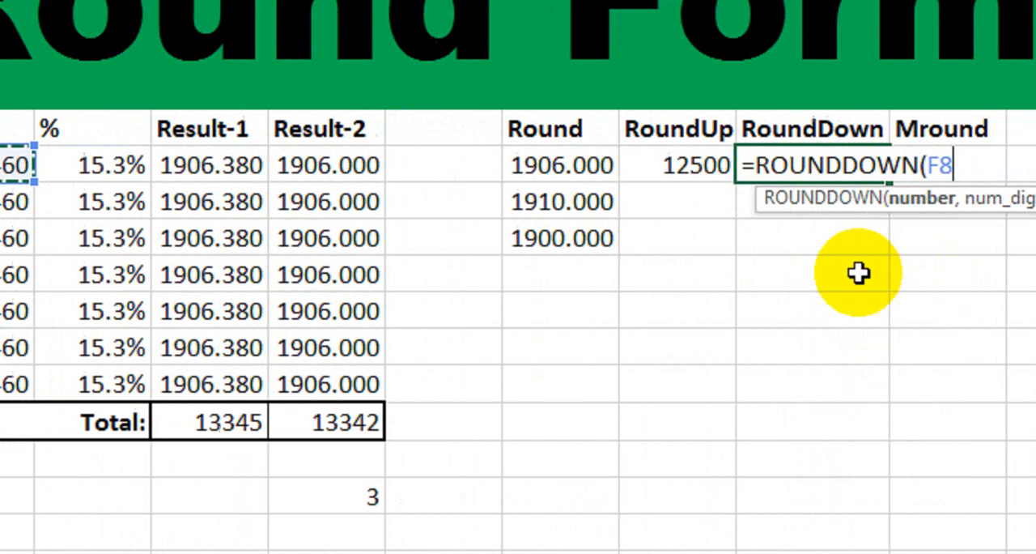
{"action": "type", "text": ","}
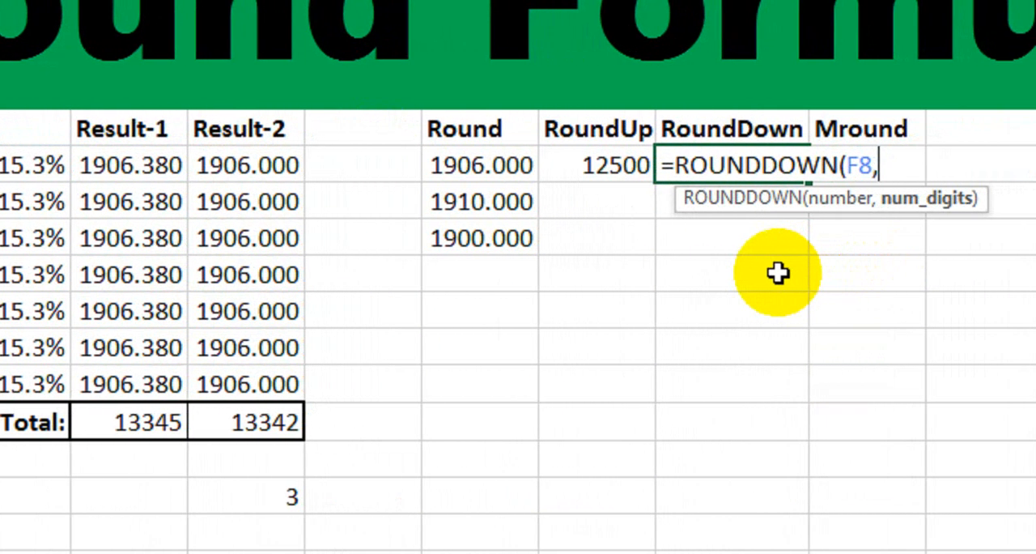
{"action": "type", "text": "-2)"}
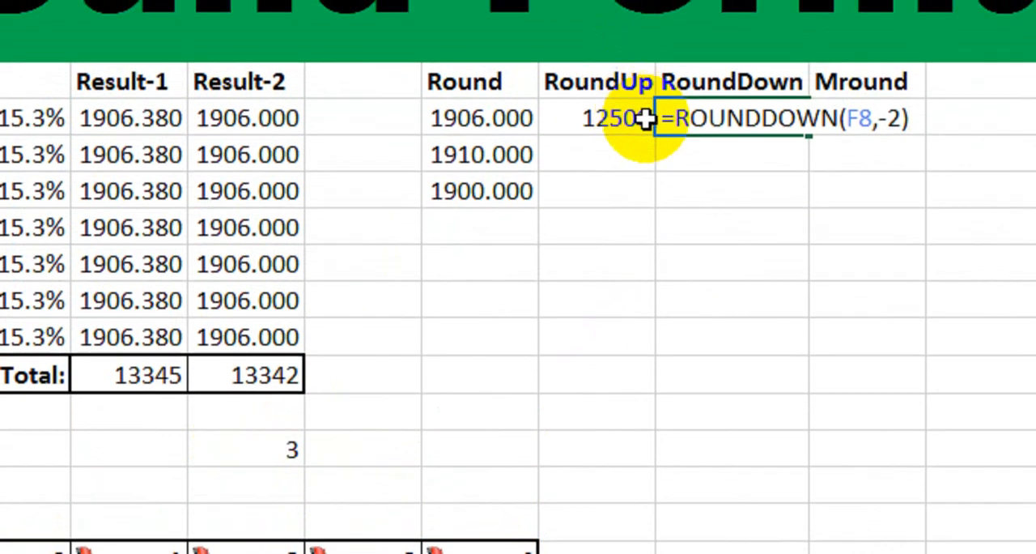
{"action": "key", "text": "Return"}
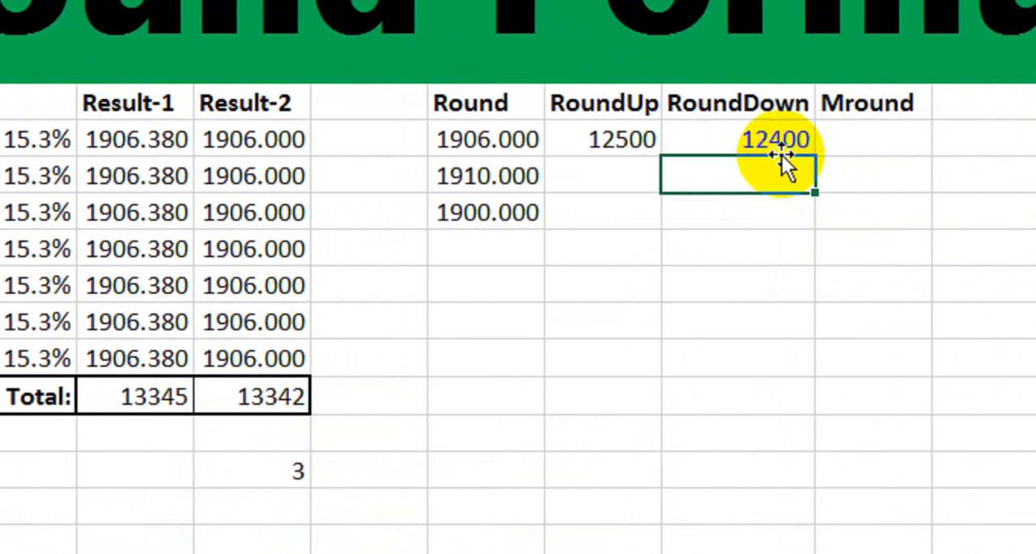
Compare the RoundUp result in L8 with the RoundDown result in M8.
{"action": "left_click", "coordinate": [799, 139]}
{"action": "left_click", "coordinate": [662, 144]}
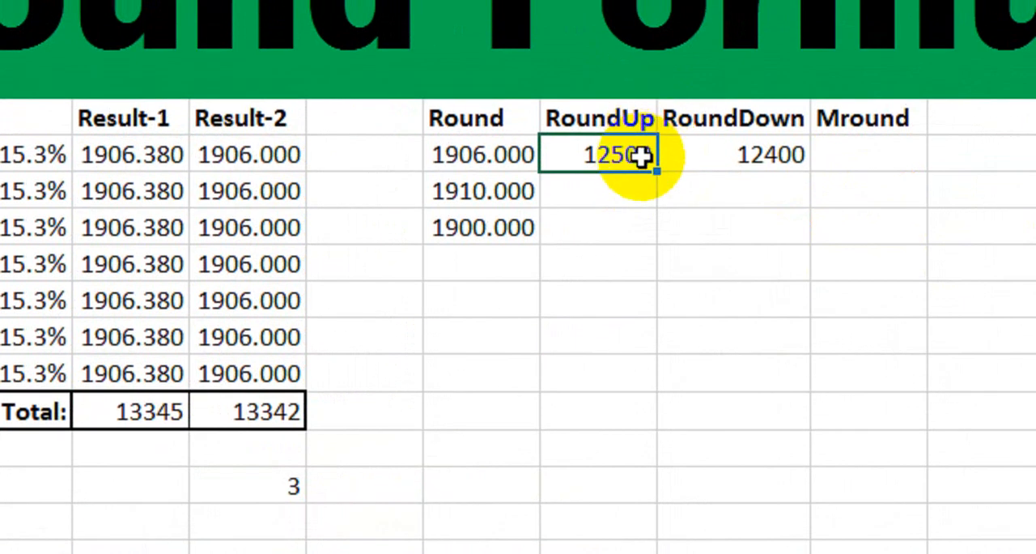
{"action": "left_click", "coordinate": [766, 174]}
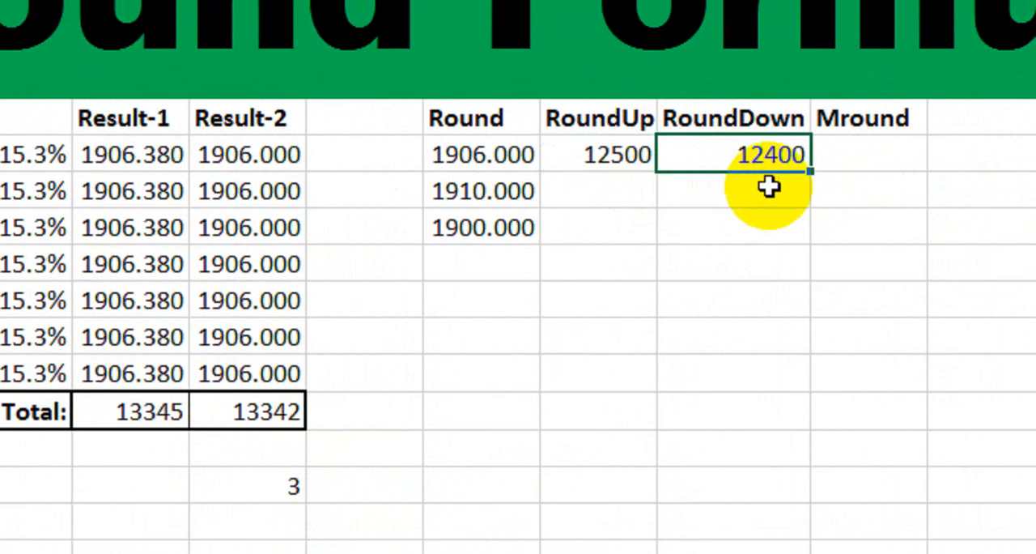
Round the first Sale value to a multiple of 2 in the Mround cell N8 with =MROUND(F8,2).
{"action": "left_click", "coordinate": [855, 155]}
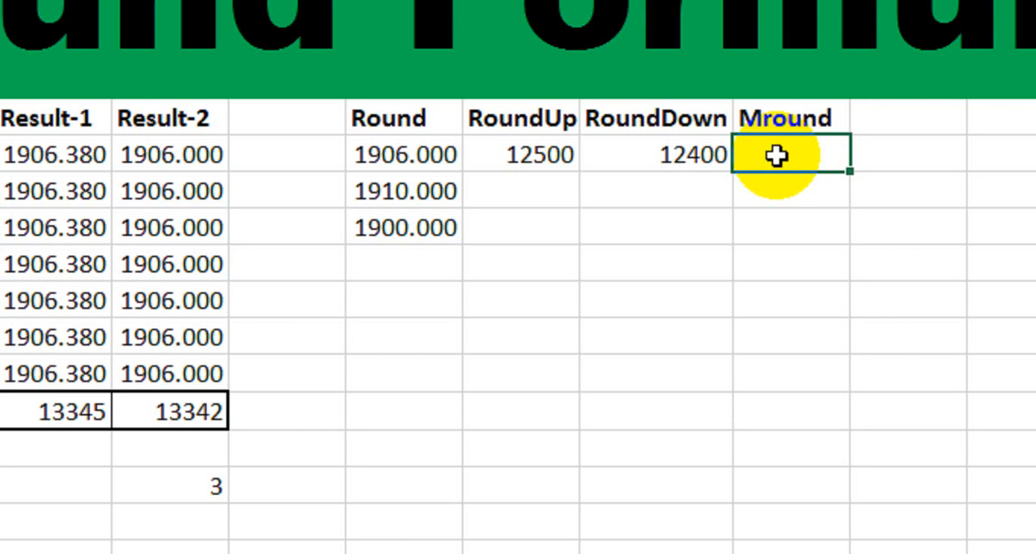
{"action": "type", "text": "=mropu"}
{"action": "key", "text": "BackSpace"}
{"action": "key", "text": "BackSpace"}
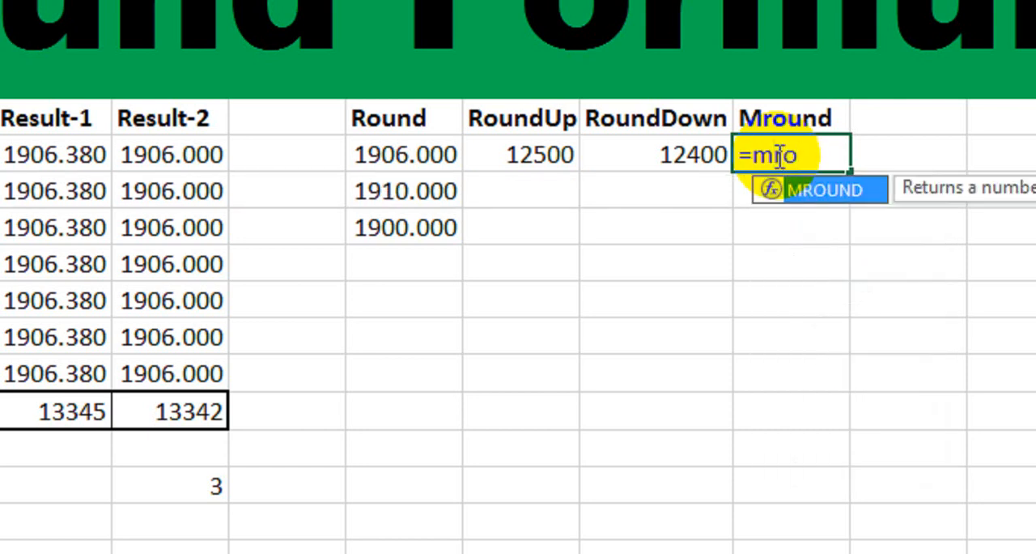
{"action": "key", "text": "Tab"}
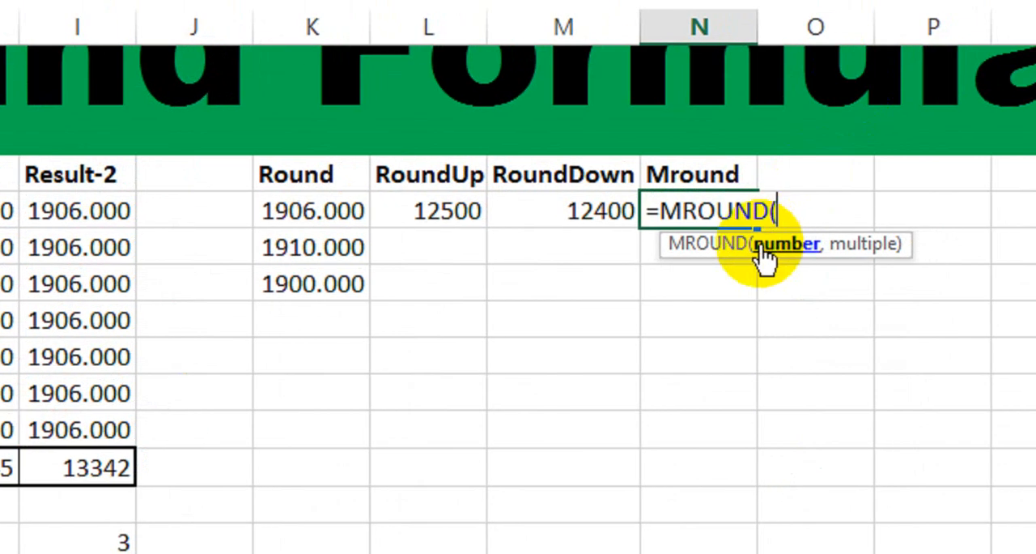
{"action": "left_click", "coordinate": [197, 208]}
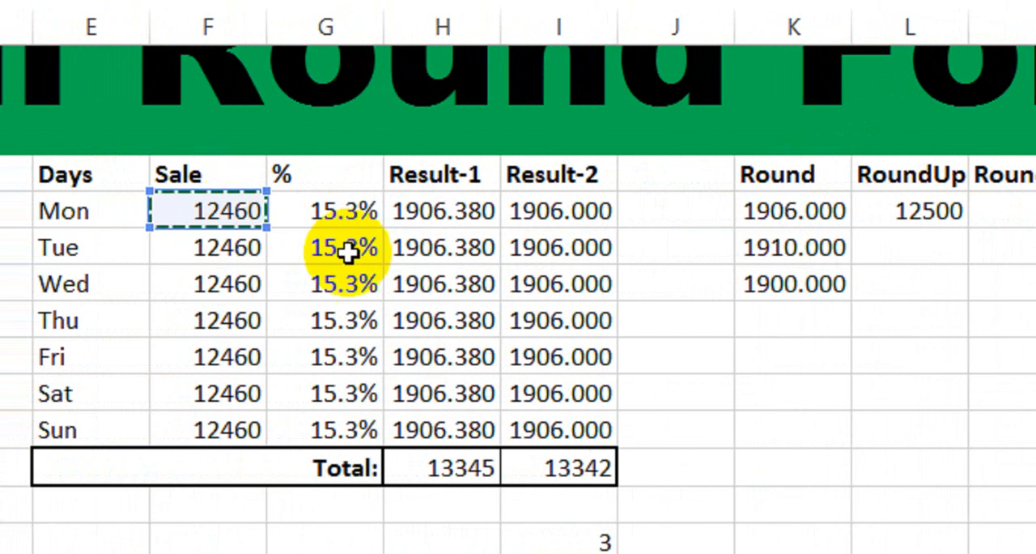
{"action": "type", "text": ","}
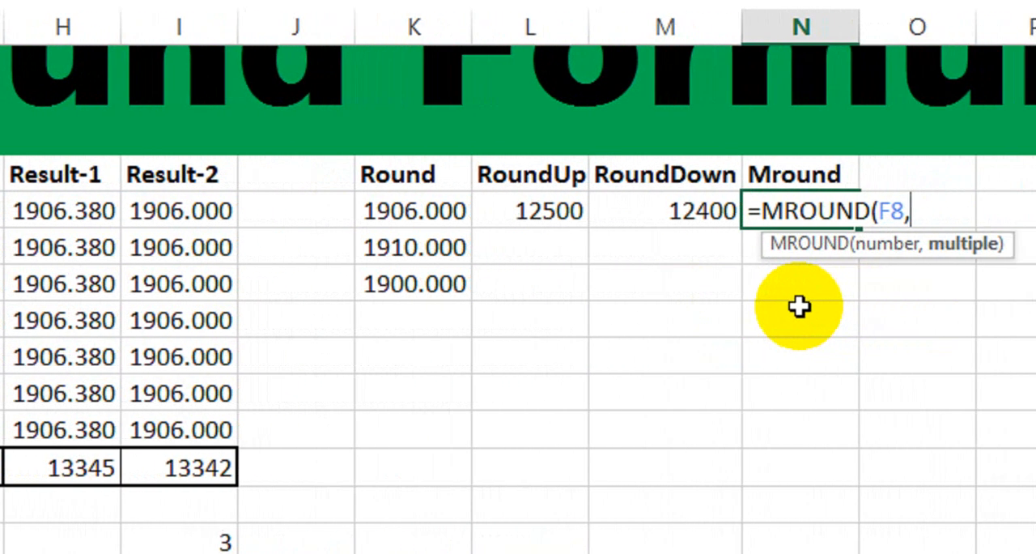
{"action": "type", "text": "2"}
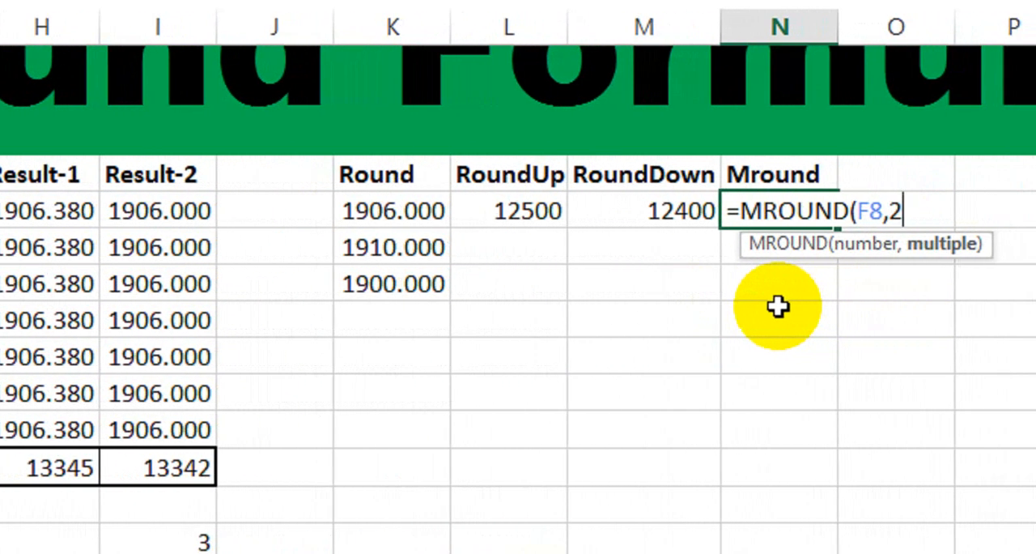
{"action": "type", "text": ")"}
{"action": "key", "text": "Return"}
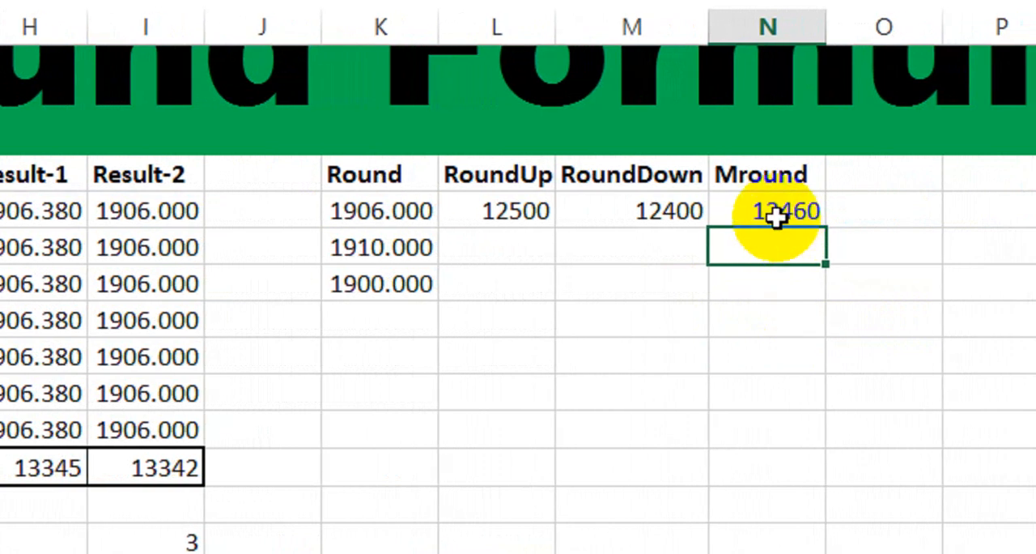
Display the Mround result in N8 with three decimal places.
{"action": "left_click", "coordinate": [774, 217]}
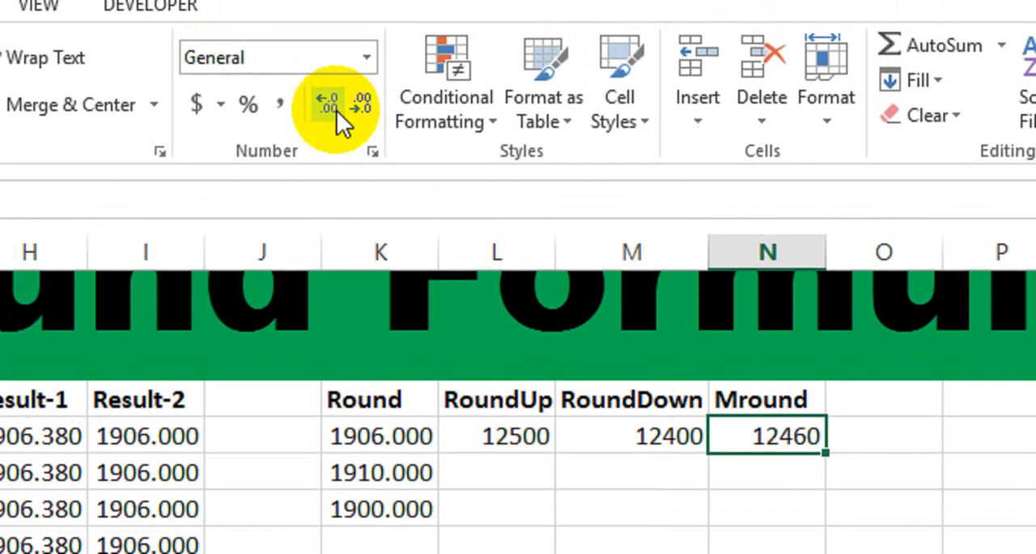
{"action": "left_click", "coordinate": [337, 133]}
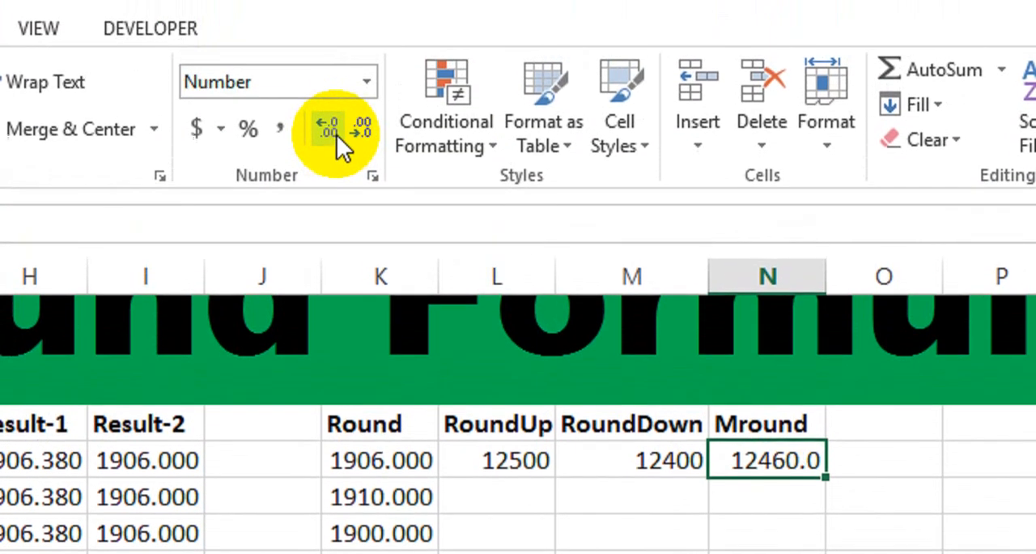
{"action": "left_click", "coordinate": [337, 135]}
{"action": "left_click", "coordinate": [337, 138]}
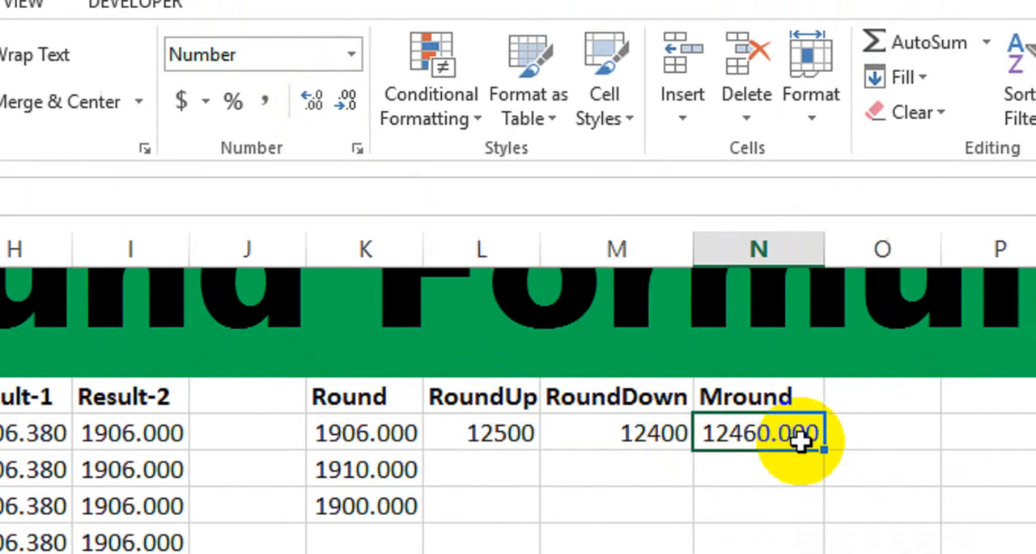
Check the multiple by dividing the Mround result by 2 in cell N9 with =N8/2.
{"action": "left_click", "coordinate": [784, 474]}
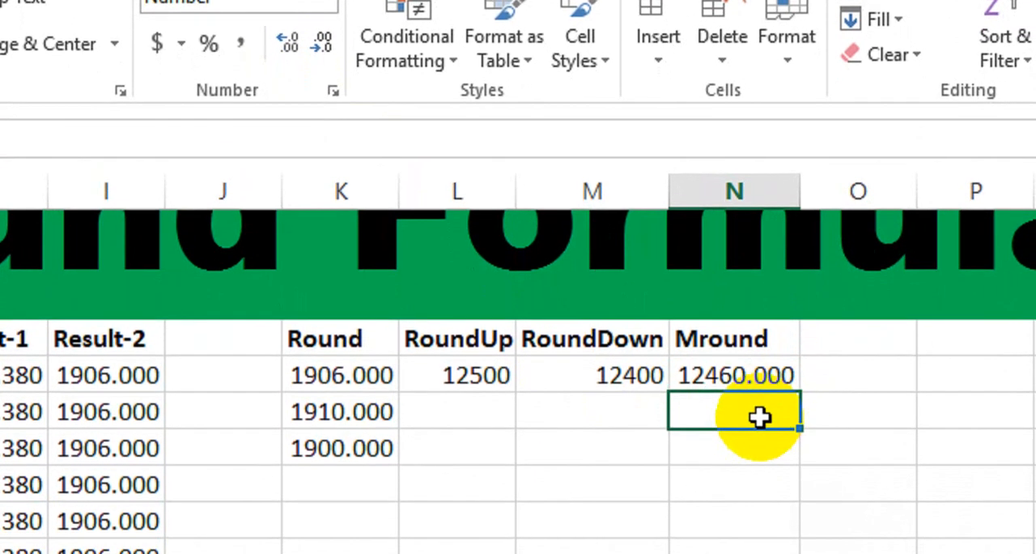
{"action": "type", "text": "="}
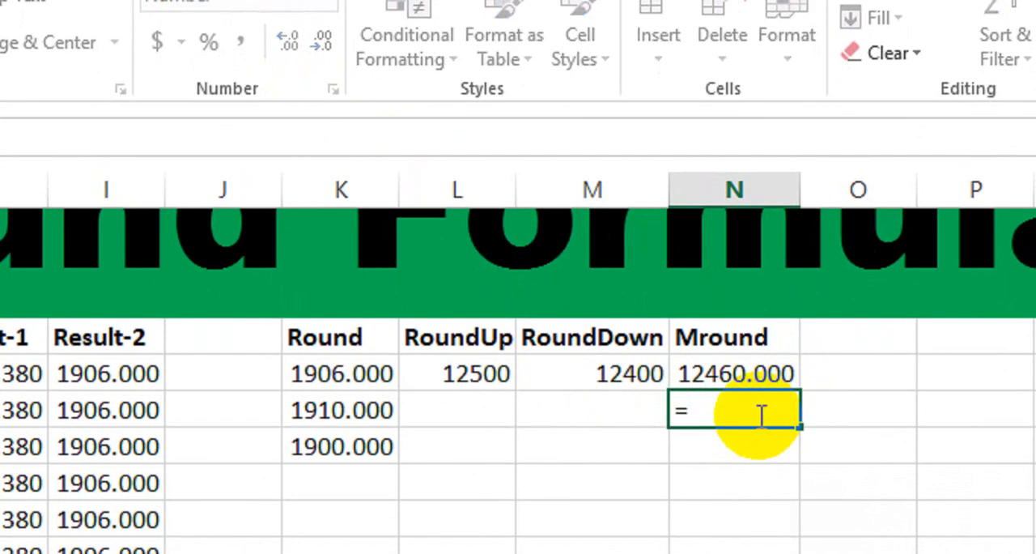
{"action": "left_click", "coordinate": [731, 380]}
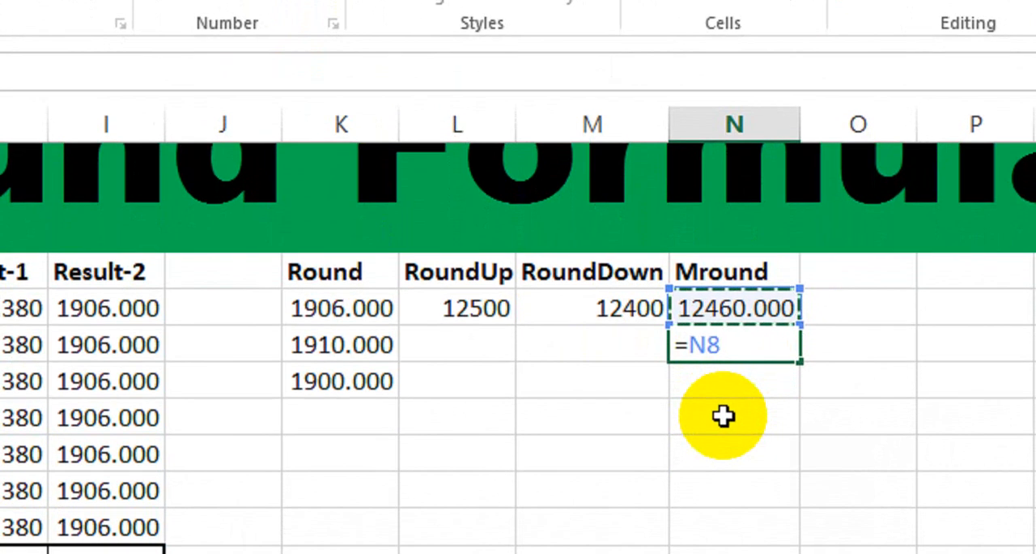
{"action": "type", "text": "/2"}
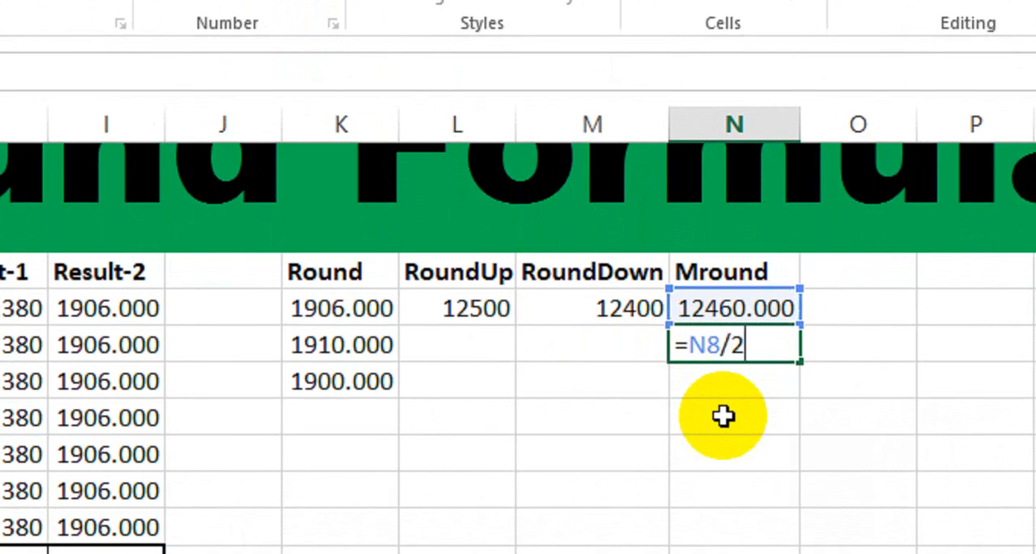
{"action": "key", "text": "Return"}
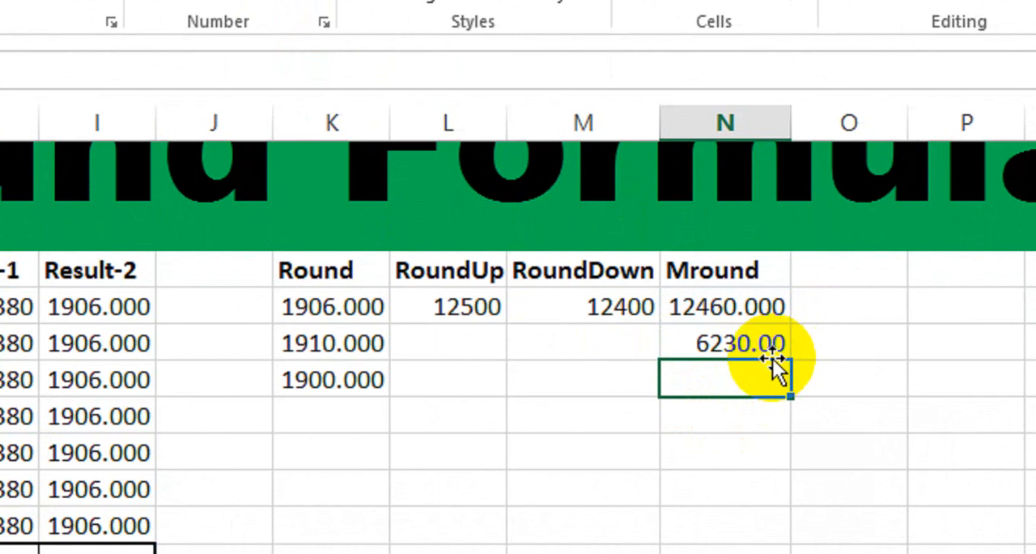
Change the check formula in N9 to divide the Mround result in N8 by 3.
{"action": "double_click", "coordinate": [737, 344]}
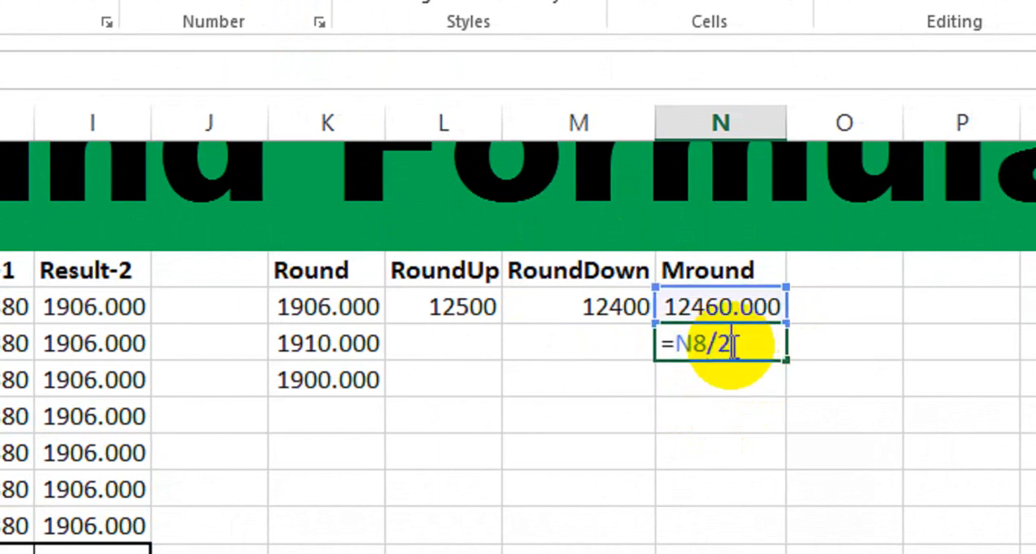
{"action": "key", "text": "BackSpace"}
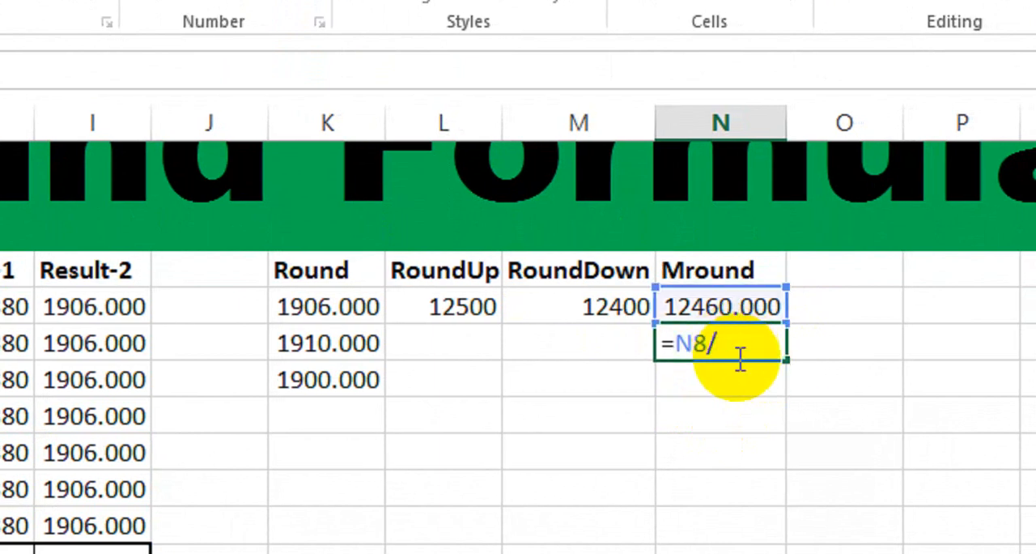
{"action": "key", "text": "Return"}
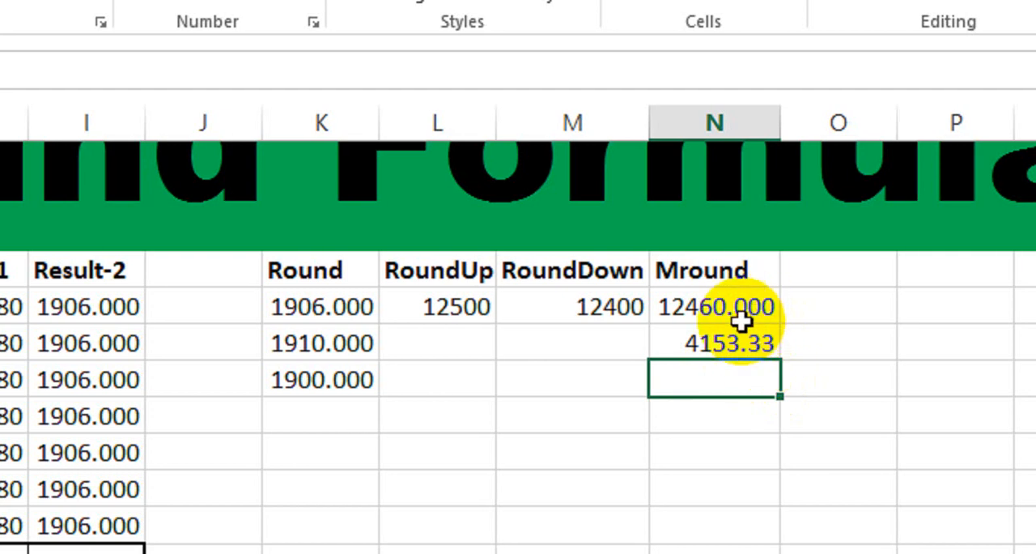
Round the third Sale value to a multiple of 5 in cell N10 with =MROUND(F10,5).
{"action": "type", "text": "="}
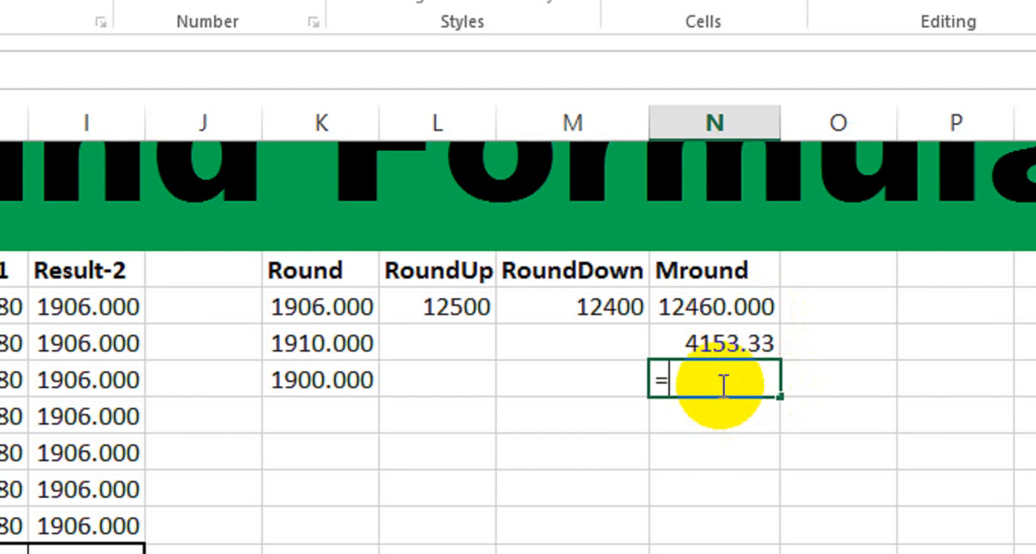
{"action": "type", "text": "mro"}
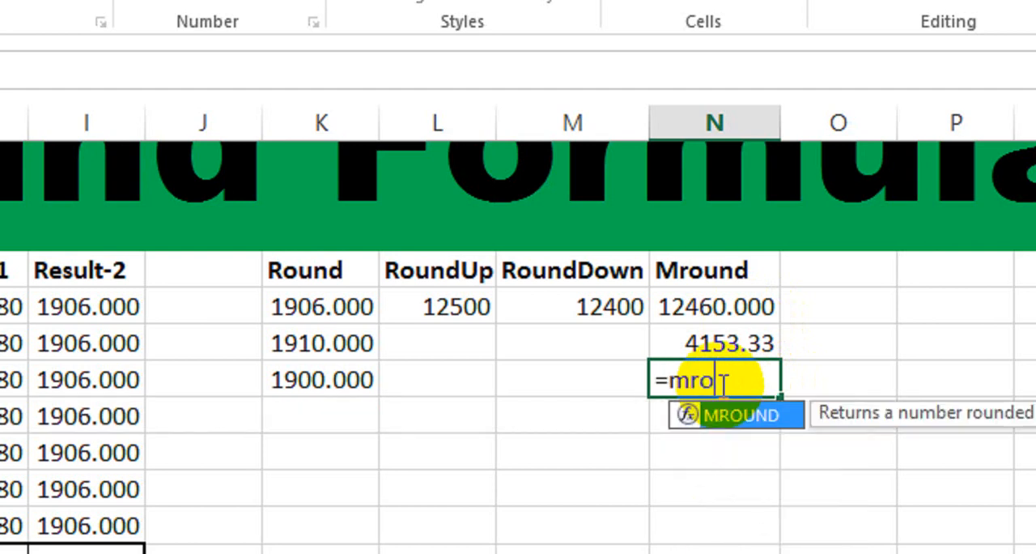
{"action": "key", "text": "Tab"}
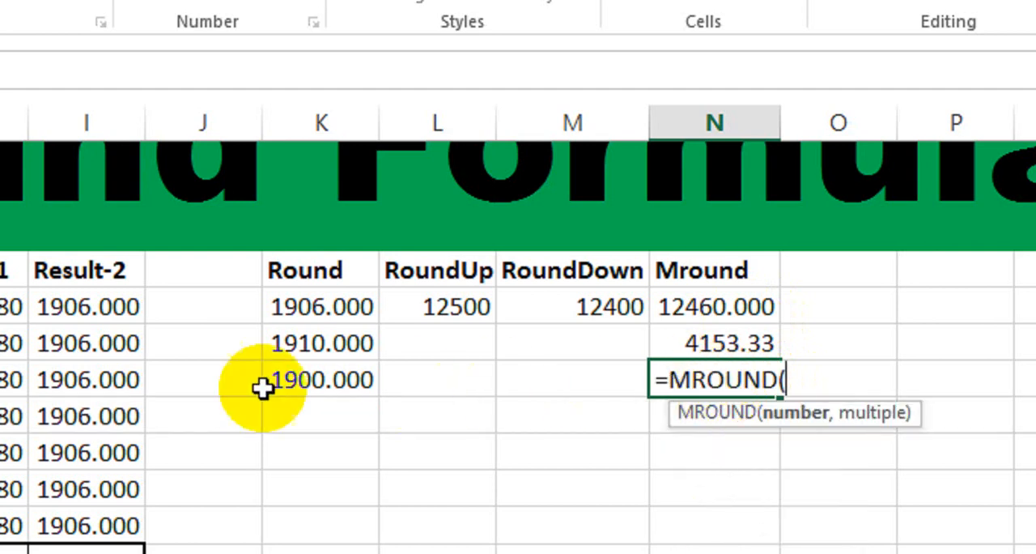
{"action": "left_click", "coordinate": [232, 379]}
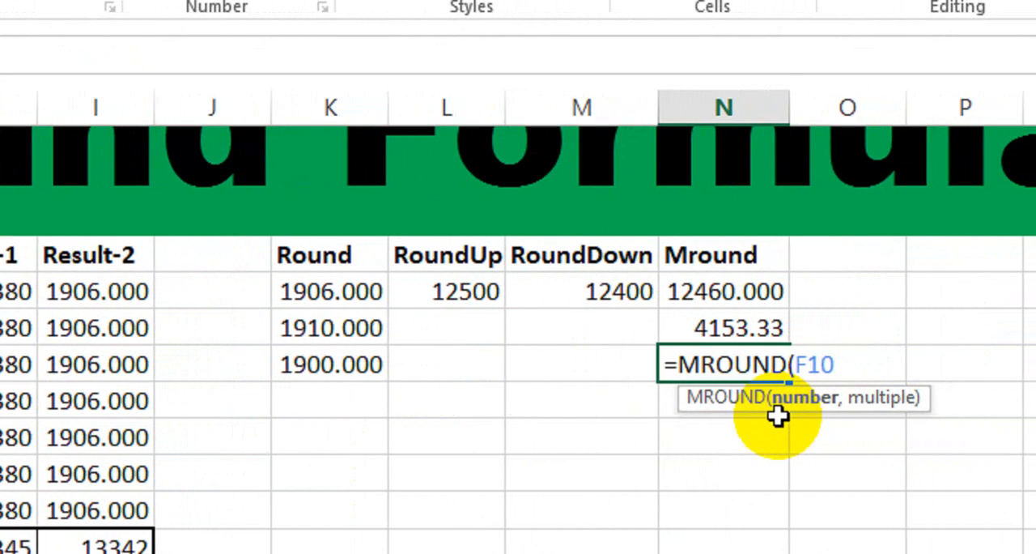
{"action": "type", "text": ","}
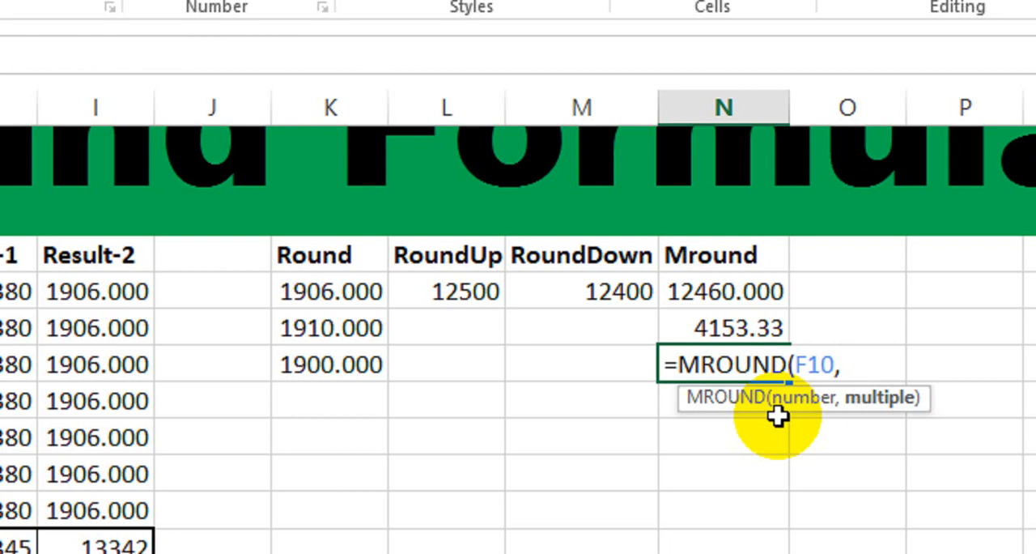
{"action": "type", "text": "5)"}
{"action": "key", "text": "Return"}
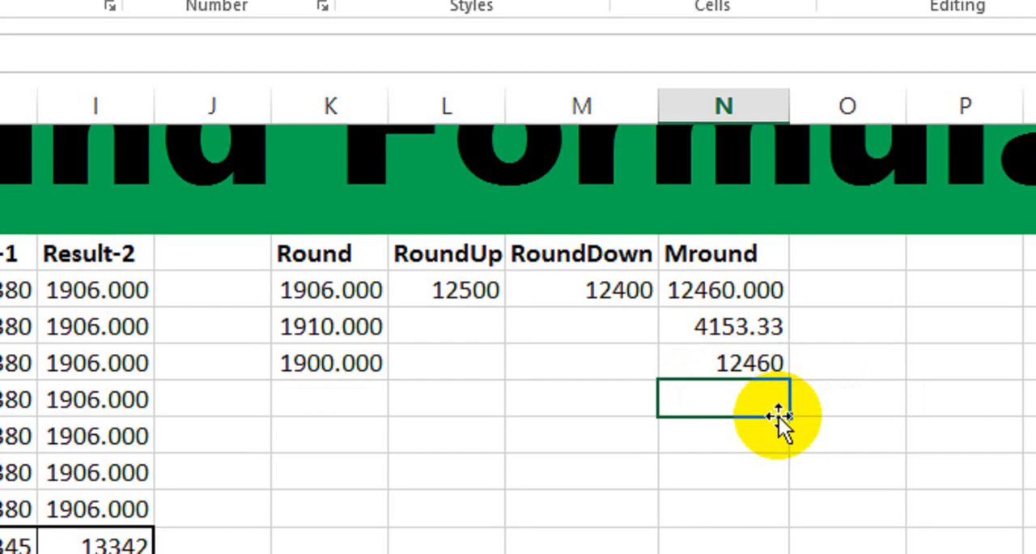
Display the Mround result in N10 with three decimal places.
{"action": "left_click", "coordinate": [711, 362]}
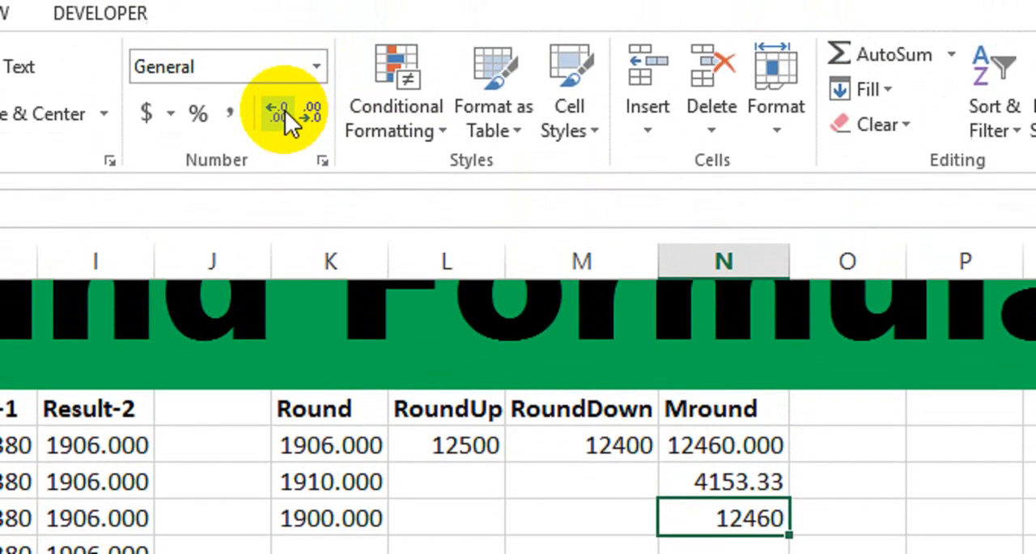
{"action": "left_click", "coordinate": [285, 111]}
{"action": "left_click", "coordinate": [285, 112]}
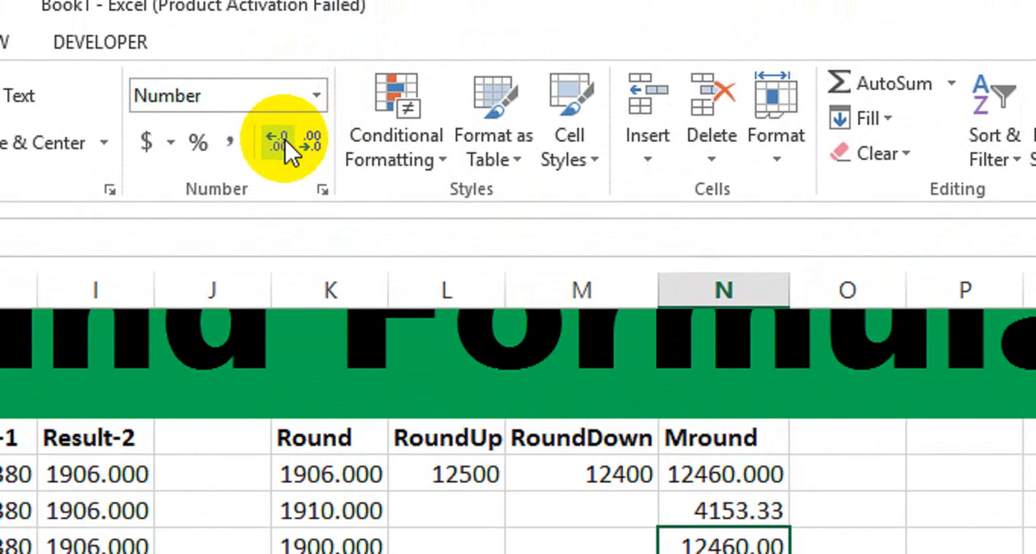
{"action": "left_click", "coordinate": [285, 112]}
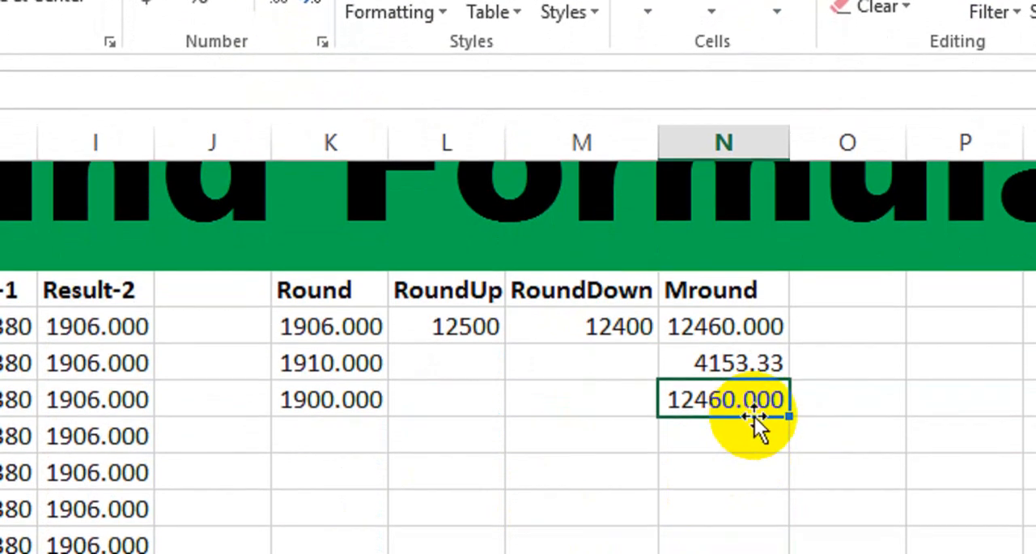
Check the multiple of 5 by dividing the second Mround result in cell N11 with =N10/5.
{"action": "left_click", "coordinate": [742, 482]}
{"action": "type", "text": "="}
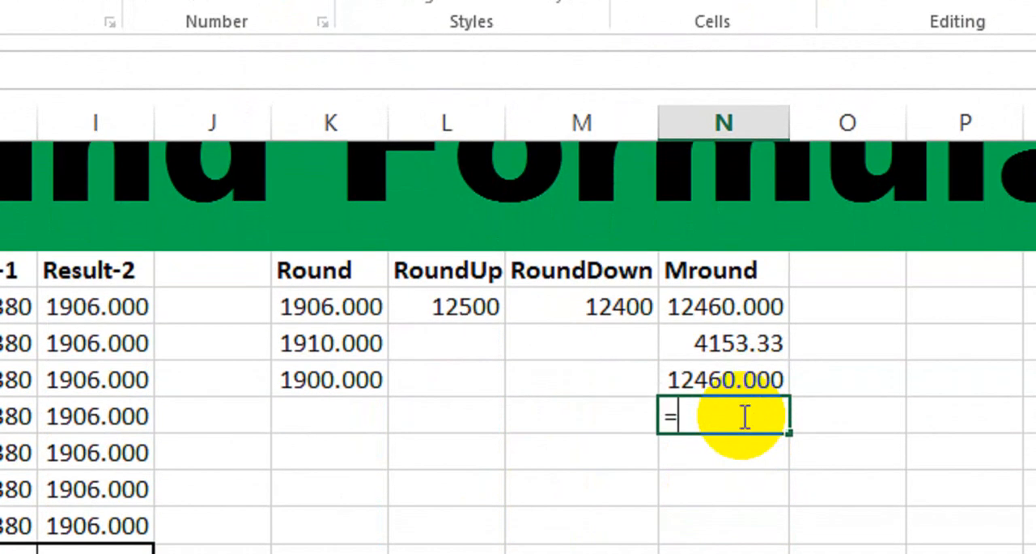
{"action": "left_click", "coordinate": [735, 380]}
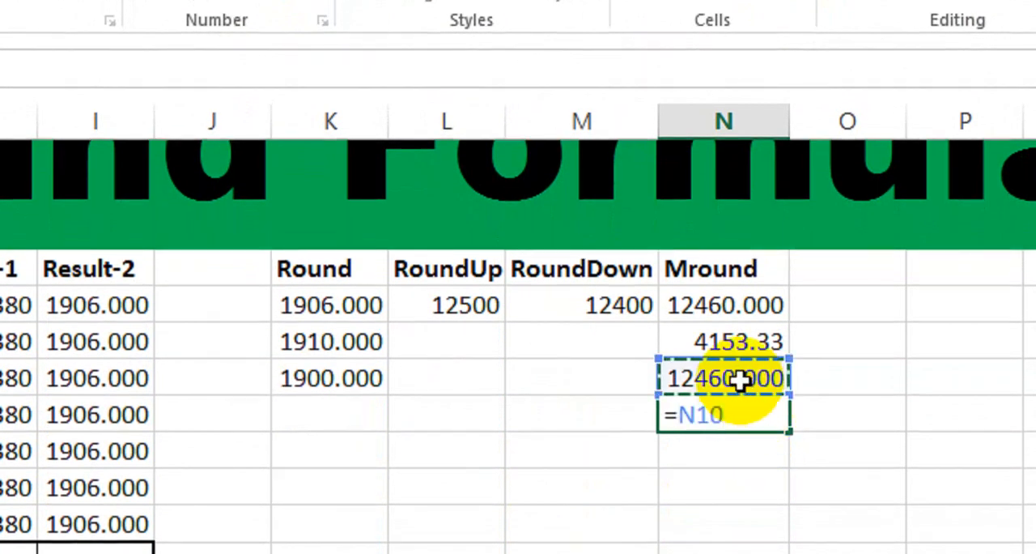
{"action": "type", "text": "/5"}
{"action": "key", "text": "Return"}
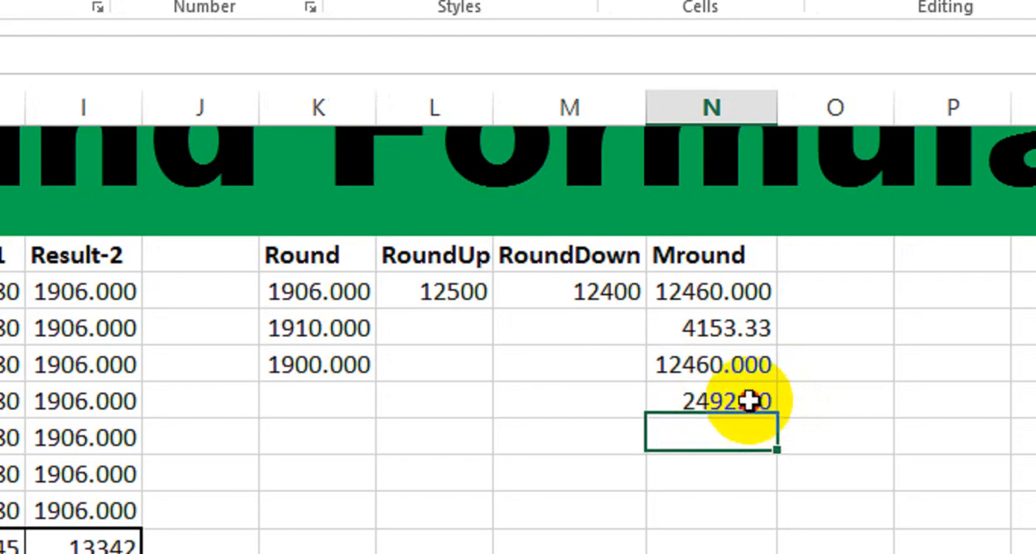
Change the divisor in the N11 check formula to 7, giving =N10/7.
{"action": "double_click", "coordinate": [753, 401]}
{"action": "key", "text": "BackSpace"}
{"action": "type", "text": "7"}
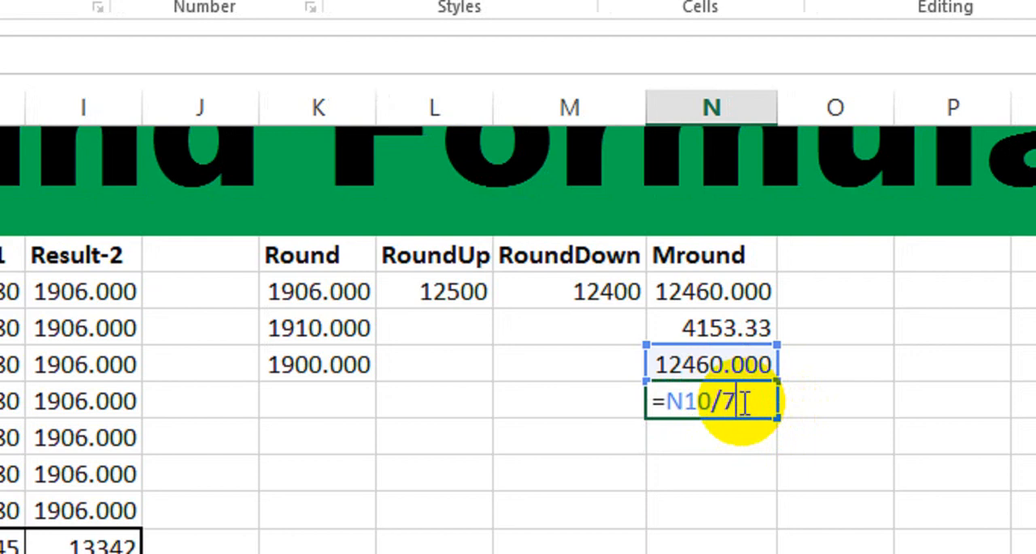
{"action": "key", "text": "Return"}
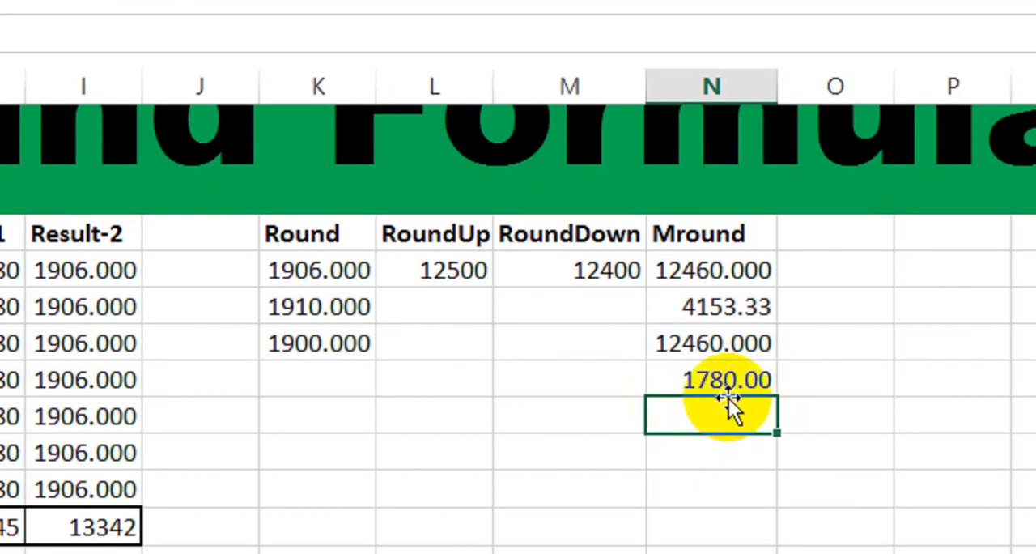
Change the divisor in the N11 check formula to 9, giving =N10/9.
{"action": "left_click", "coordinate": [731, 377]}
{"action": "double_click", "coordinate": [731, 379]}
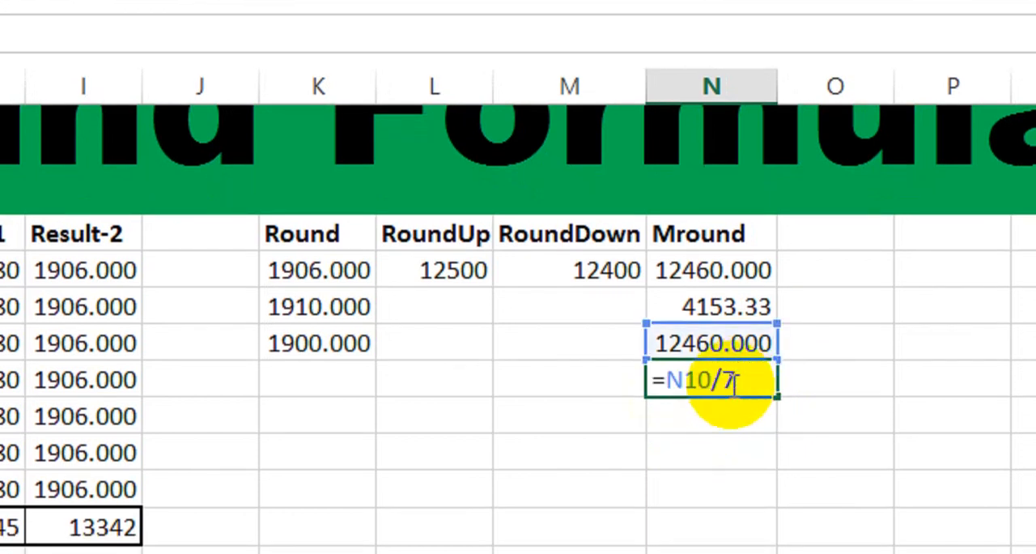
{"action": "key", "text": "BackSpace"}
{"action": "type", "text": "9"}
{"action": "key", "text": "Return"}
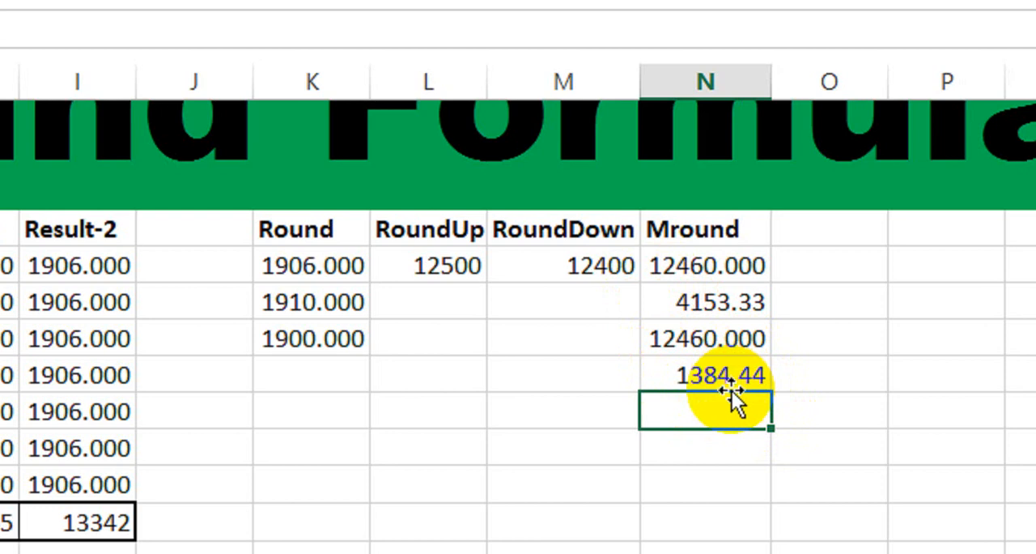
{"action": "scroll", "coordinate": [149, 369], "scroll_direction": "up", "scroll_amount": 1}
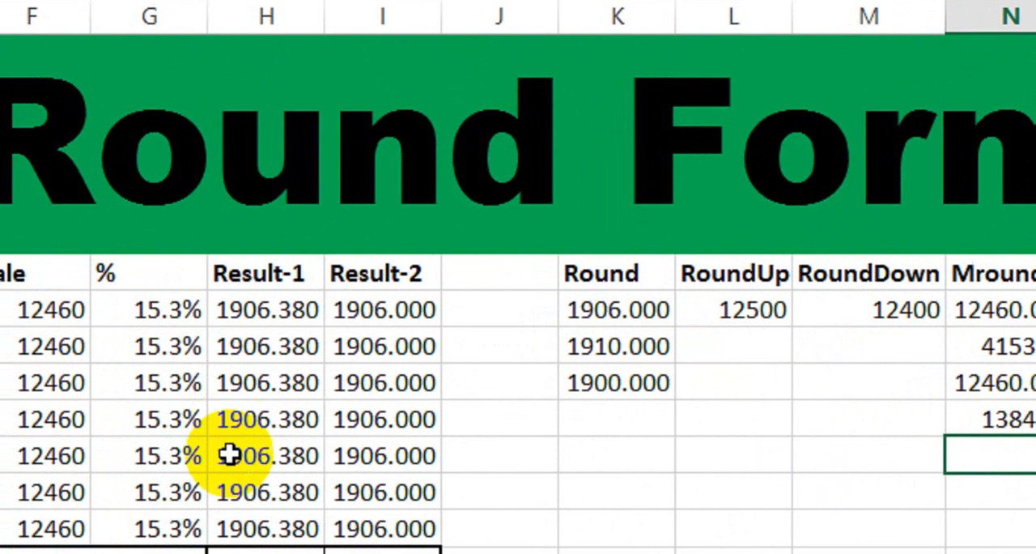